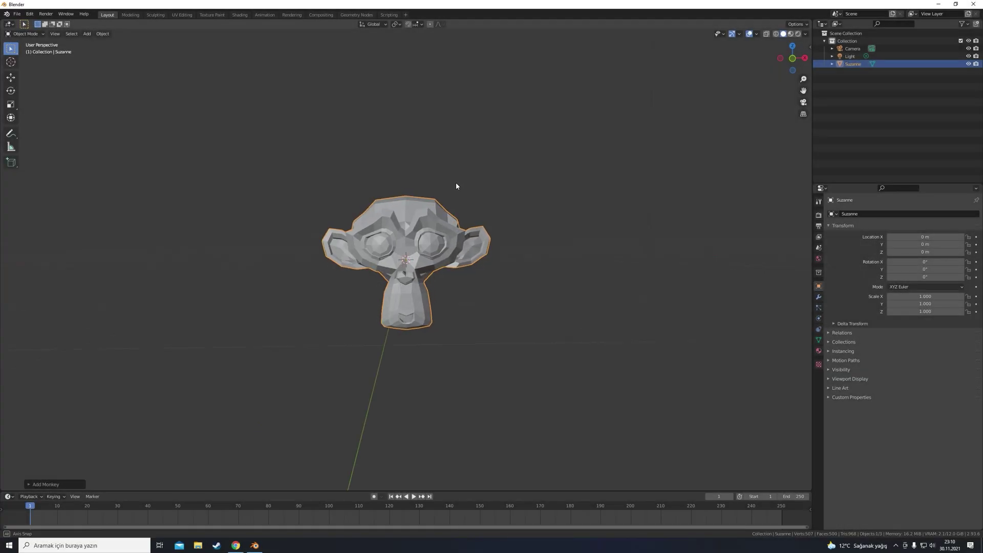
# Shade the monkey smooth and add a Subdivision Surface modifier with its viewport level set to 5.
pyautogui.rightClick(404, 223)
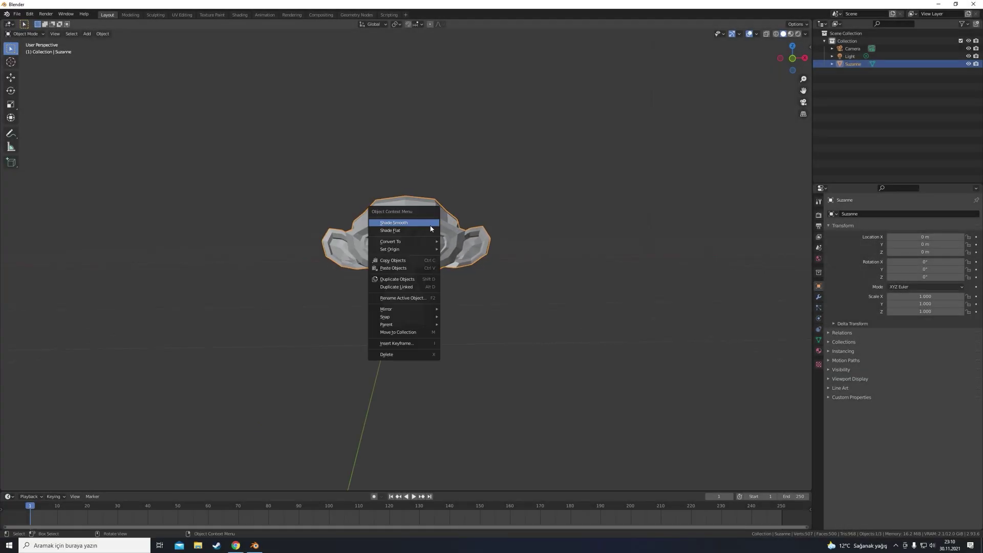
pyautogui.click(818, 297)
pyautogui.click(880, 214)
pyautogui.click(840, 354)
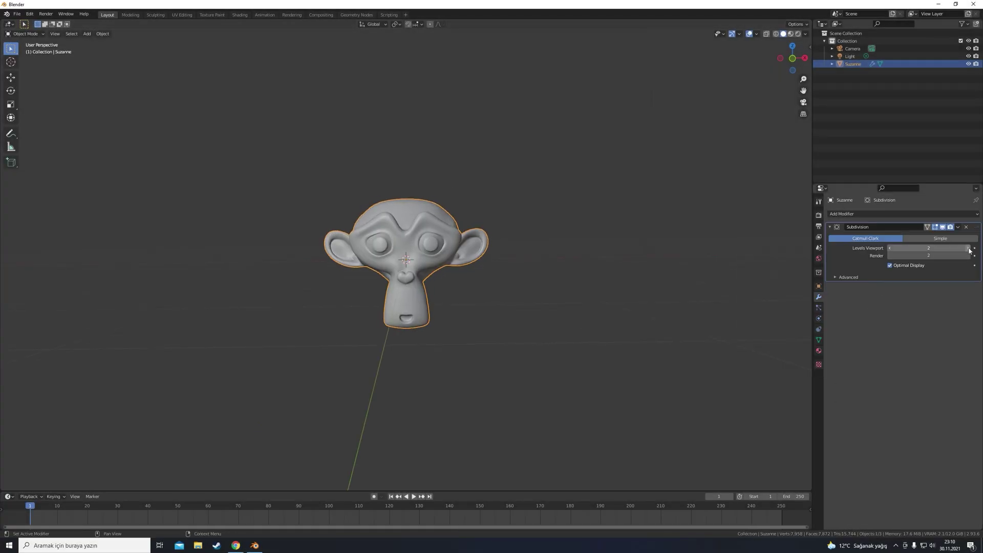
pyautogui.click(528, 326)
pyautogui.scroll(5, 452, 220)
pyautogui.moveTo(452, 220)
pyautogui.mouseDown(button='middle')
pyautogui.moveTo(398, 232)
pyautogui.moveTo(449, 217)
pyautogui.mouseUp(button='middle')
pyautogui.scroll(-4, 449, 217)
pyautogui.click(439, 218)
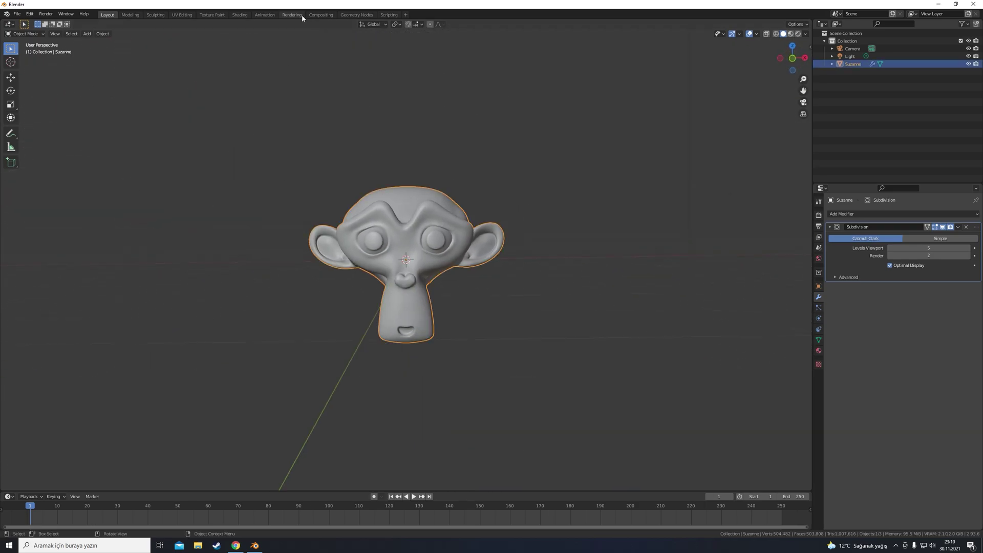
# Switch to the Shading workspace and lower the preview's world opacity to hide the environment background.
pyautogui.click(240, 15)
pyautogui.moveTo(732, 131)
pyautogui.mouseDown(button='middle')
pyautogui.moveTo(535, 172)
pyautogui.moveTo(545, 157)
pyautogui.moveTo(529, 176)
pyautogui.mouseUp(button='middle')
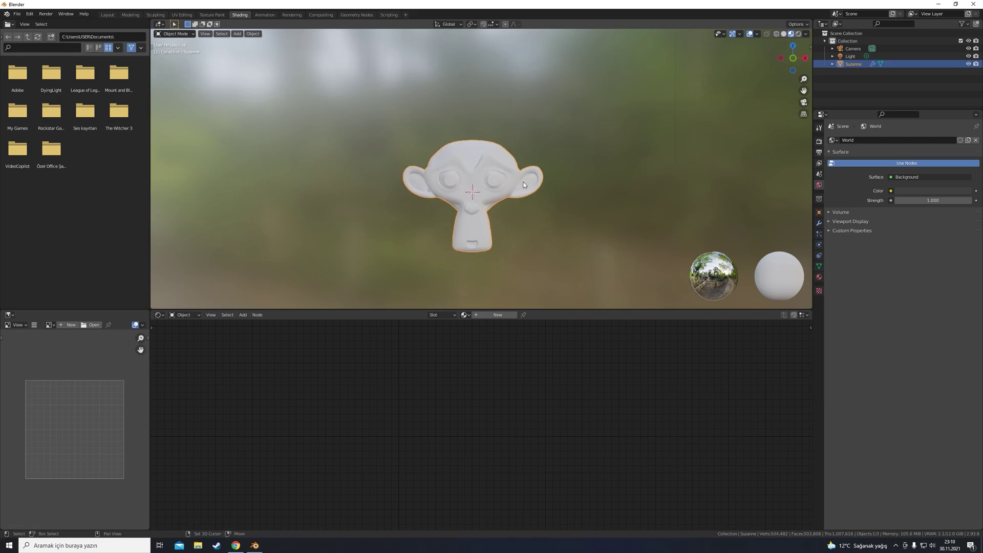
pyautogui.scroll(1, 529, 179)
pyautogui.click(805, 34)
pyautogui.moveTo(798, 134); pyautogui.dragTo(743, 142)
# Create a new material on the monkey and move the Material Output node farther from the Principled BSDF.
pyautogui.click(494, 291)
pyautogui.click(483, 259)
pyautogui.click(492, 316)
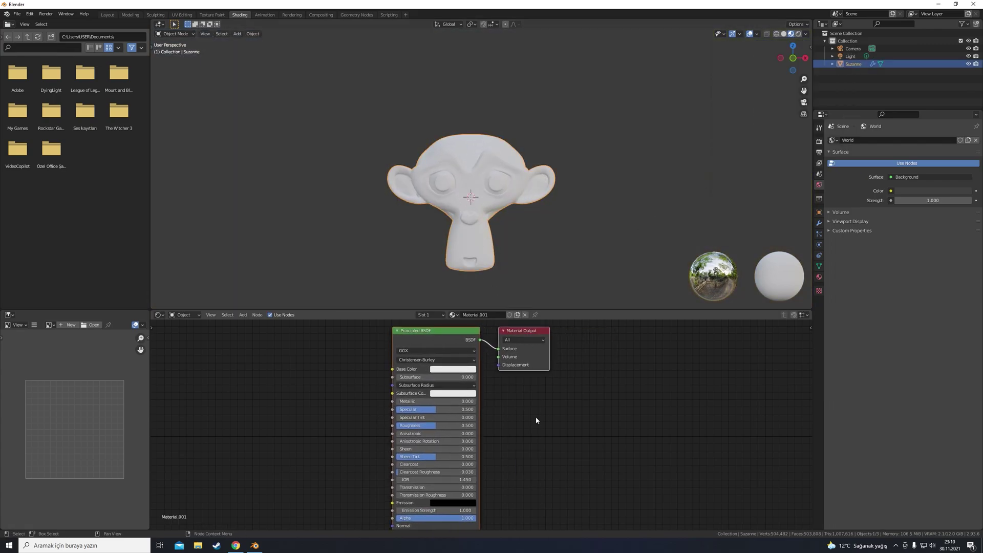
pyautogui.moveTo(547, 334); pyautogui.dragTo(650, 344)
pyautogui.scroll(-2, 529, 411)
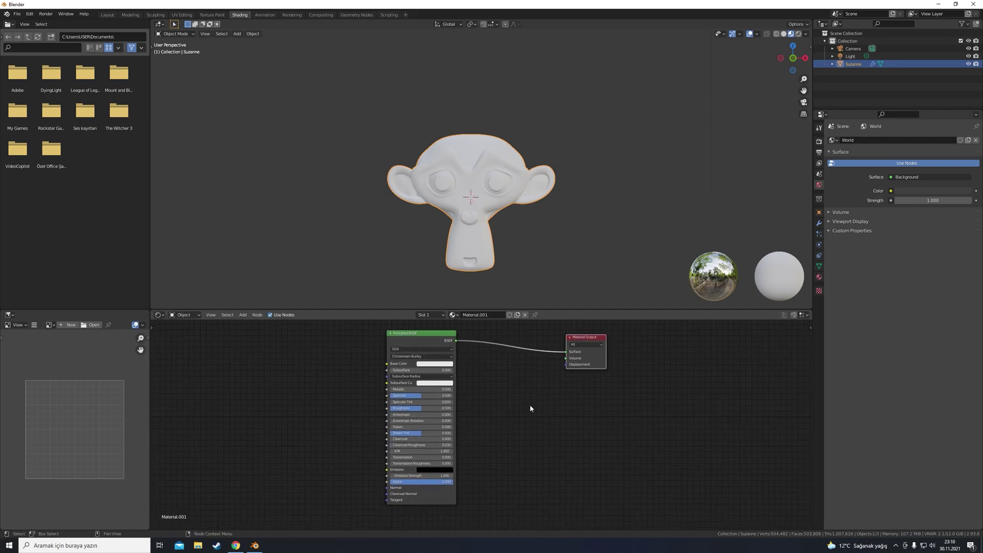
# Add a Mix Shader node on the link between the Principled BSDF and the Material Output.
pyautogui.click(536, 418)
pyautogui.write('m')
pyautogui.click(551, 438)
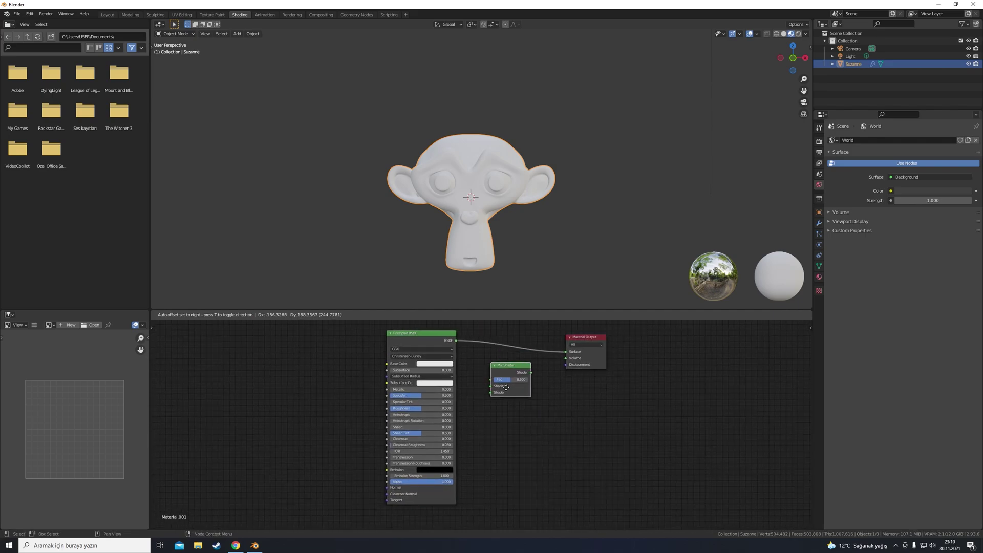
pyautogui.click(512, 391)
# Add a Transparent BSDF node and connect it to the Mix Shader's second shader input.
pyautogui.hotkey('shift', 'a')
pyautogui.press('t')
pyautogui.press('t')
pyautogui.press('Escape')
pyautogui.hotkey('shift', 'a')
pyautogui.click(506, 393)
pyautogui.write('tra')
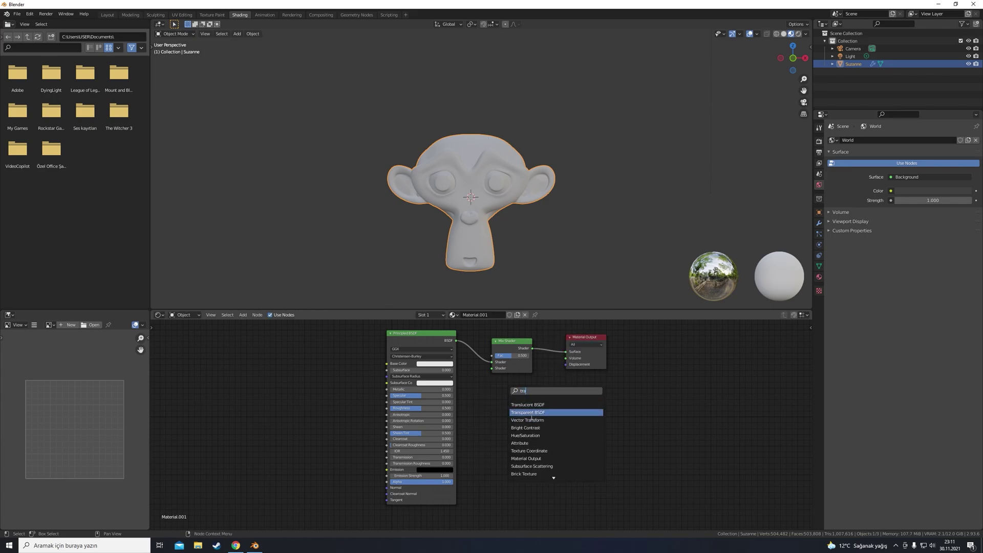
pyautogui.click(533, 414)
pyautogui.click(515, 429)
pyautogui.moveTo(490, 369); pyautogui.dragTo(492, 368)
# Set the material's blend mode to Alpha Blend and enable Backface Culling.
pyautogui.moveTo(346, 384); pyautogui.dragTo(380, 391, button='middle')
pyautogui.click(819, 277)
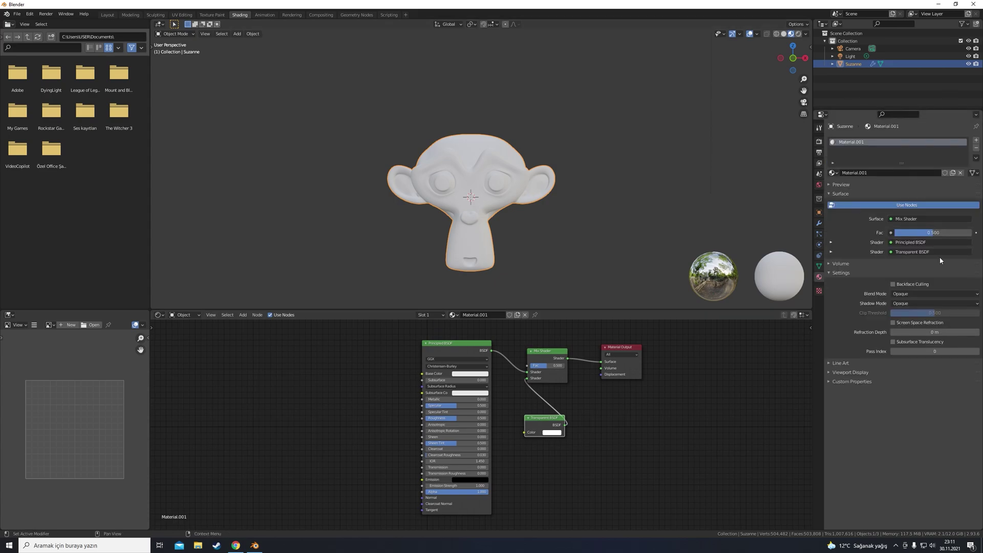
pyautogui.click(935, 294)
pyautogui.click(916, 330)
pyautogui.click(893, 284)
pyautogui.moveTo(512, 227)
pyautogui.mouseDown(button='middle')
pyautogui.moveTo(475, 220)
pyautogui.moveTo(588, 211)
pyautogui.moveTo(510, 229)
pyautogui.mouseUp(button='middle')
# Change the Principled BSDF's base color to a dark bluish purple.
pyautogui.click(469, 374)
pyautogui.moveTo(503, 295)
pyautogui.mouseDown()
pyautogui.moveTo(501, 332)
pyautogui.moveTo(502, 306)
pyautogui.mouseUp()
pyautogui.moveTo(476, 312); pyautogui.dragTo(502, 322)
pyautogui.moveTo(515, 190); pyautogui.dragTo(516, 187, button='middle')
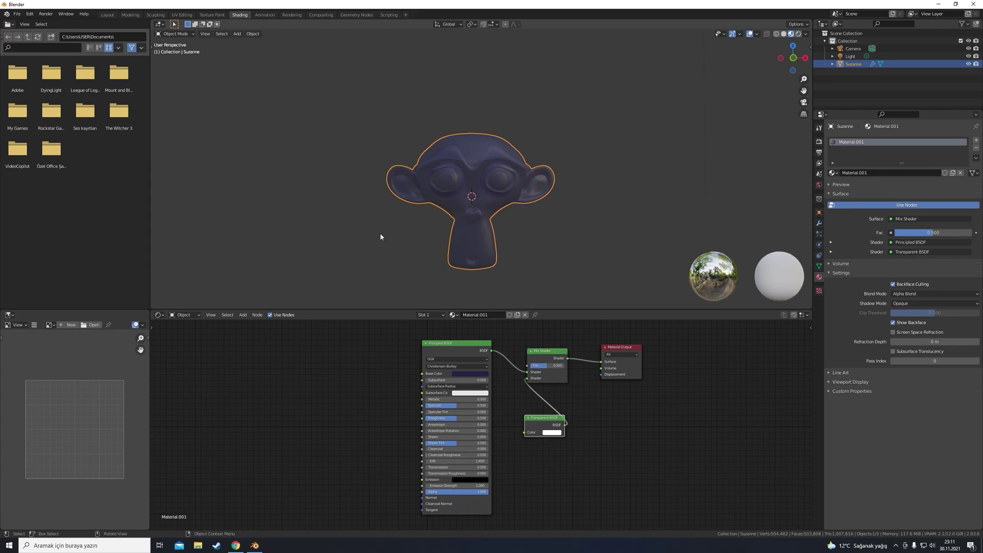
# Add a ColorRamp node beside the Principled BSDF and place a duplicate of it below.
pyautogui.moveTo(345, 396); pyautogui.dragTo(410, 401, button='middle')
pyautogui.click(409, 401)
pyautogui.hotkey('shift', 'a')
pyautogui.click(411, 402)
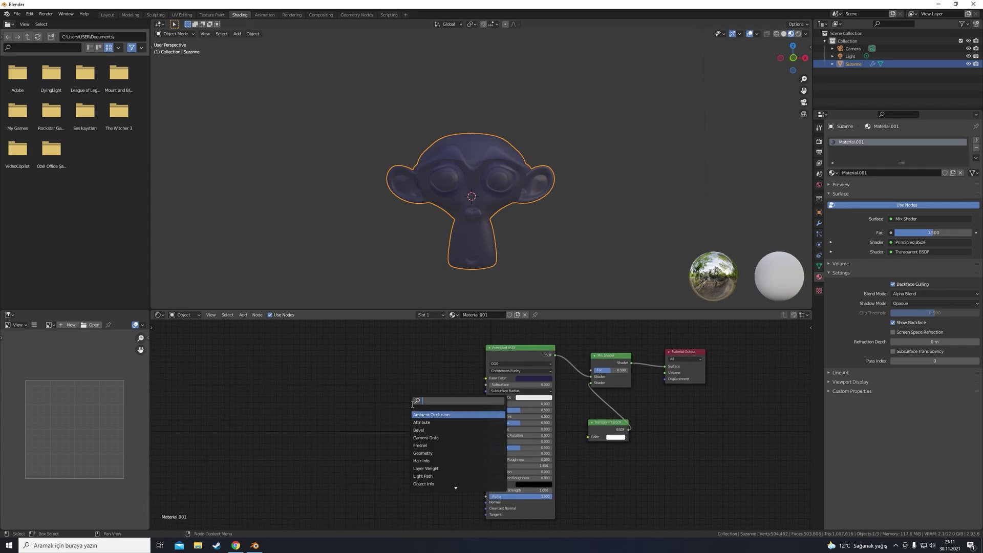
pyautogui.press('Return')
pyautogui.click(390, 346)
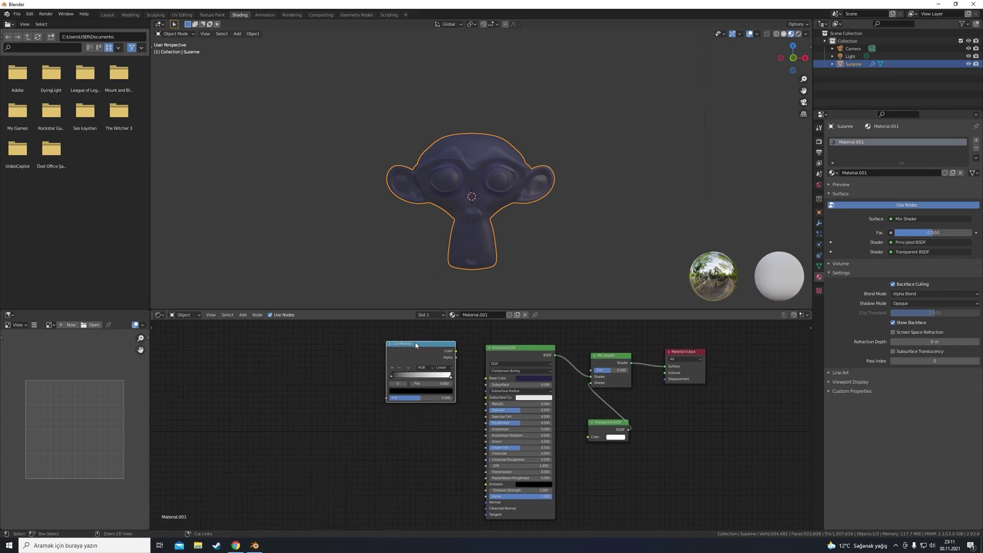
pyautogui.hotkey('shift', 'd')
pyautogui.click(345, 425)
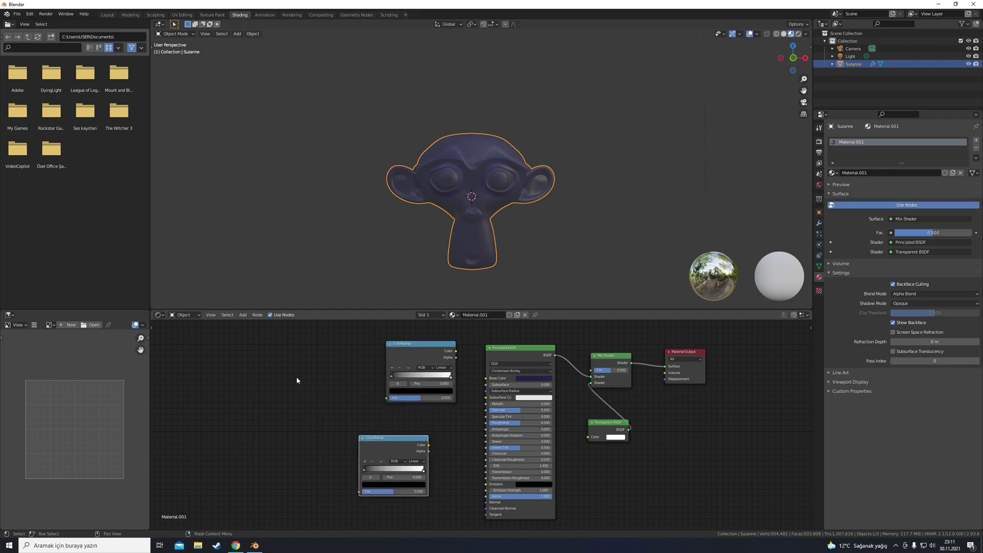
# Add a Gradient Texture node before the upper ColorRamp and a Mapping node before the gradient.
pyautogui.hotkey('shift', 'a')
pyautogui.press('Return')
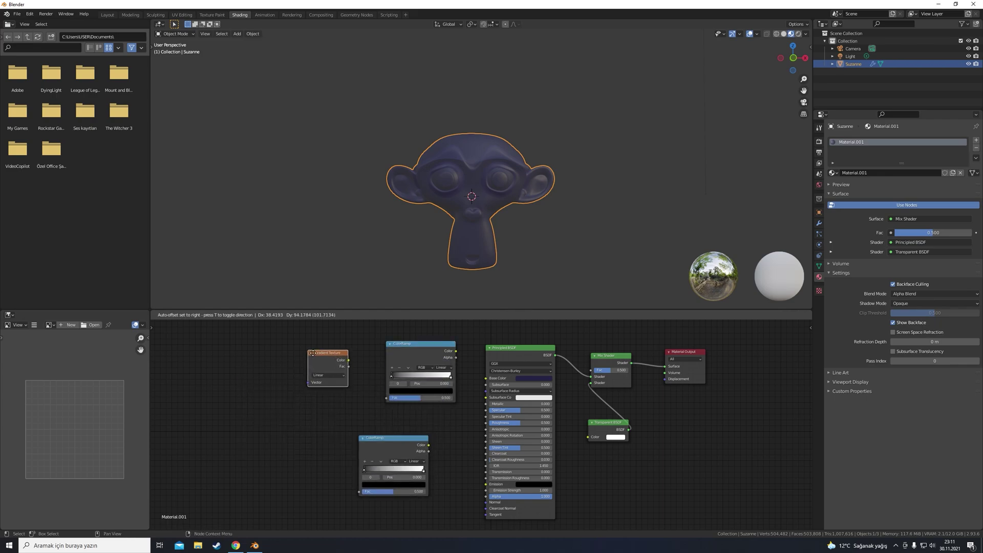
pyautogui.click(337, 353)
pyautogui.hotkey('shift', 'a')
pyautogui.write('mapping')
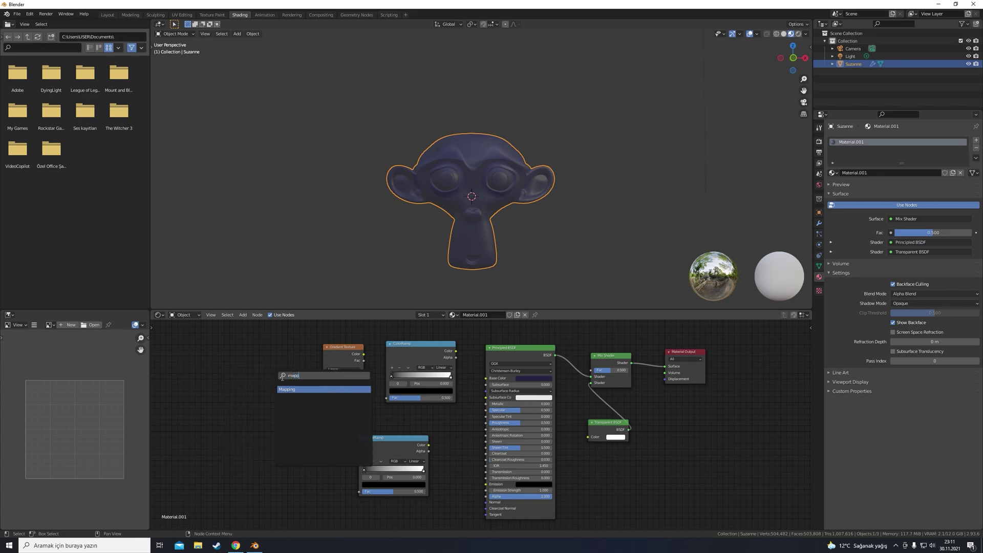
pyautogui.press('Return')
pyautogui.click(259, 349)
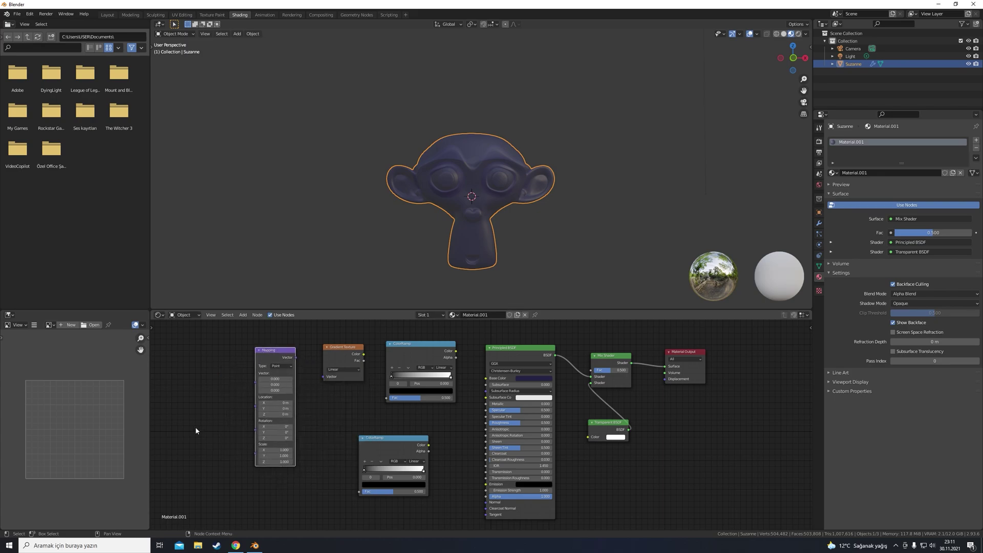
# Add a Texture Coordinate node and connect its Object output to the Mapping node's Vector input.
pyautogui.hotkey('shift', 'a')
pyautogui.write('coor')
pyautogui.press('Return')
pyautogui.click(223, 372)
pyautogui.moveTo(256, 384); pyautogui.dragTo(257, 383)
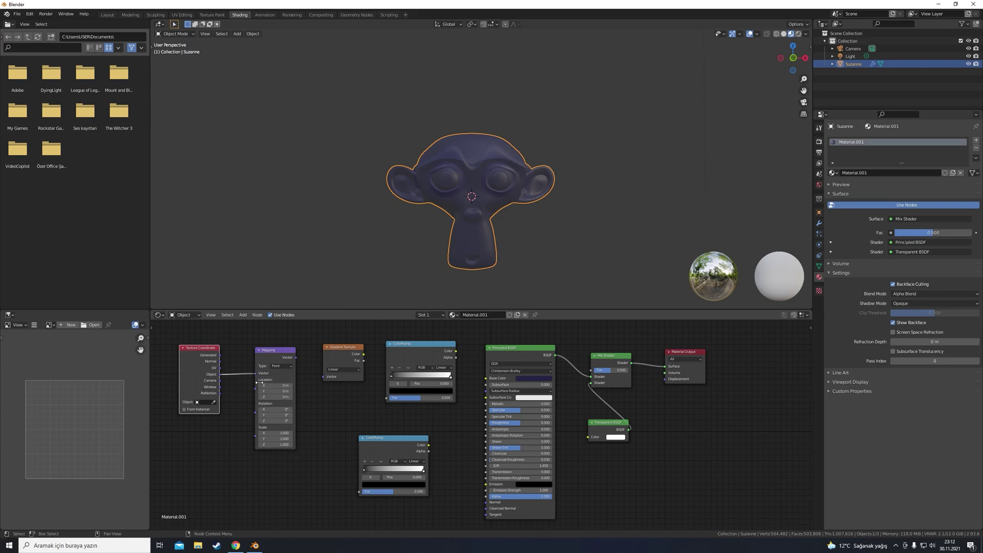
# Connect Mapping to the Gradient Texture's Vector and the gradient's Color to the Fac input of both ColorRamps.
pyautogui.moveTo(274, 350); pyautogui.dragTo(279, 349)
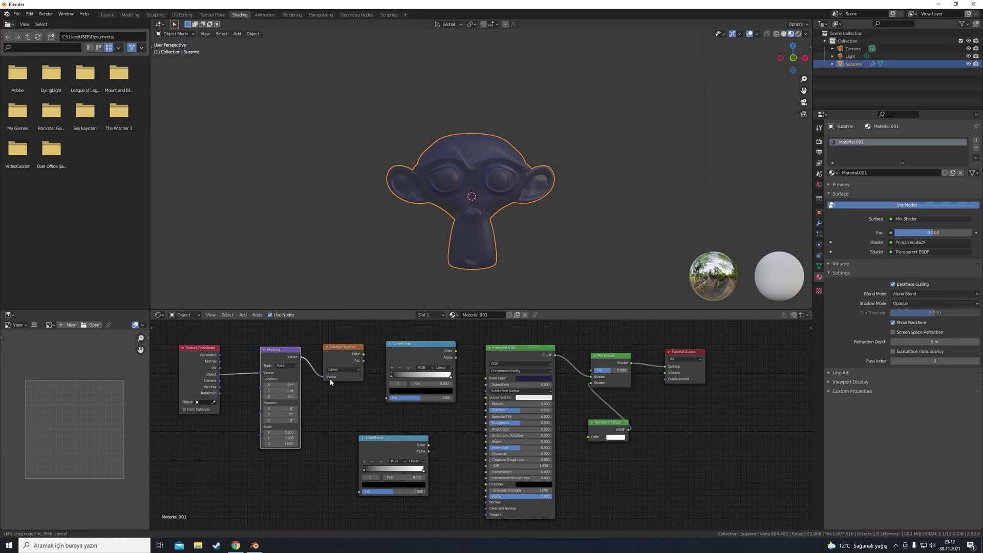
pyautogui.moveTo(389, 397); pyautogui.dragTo(389, 397)
pyautogui.moveTo(351, 350); pyautogui.dragTo(352, 363)
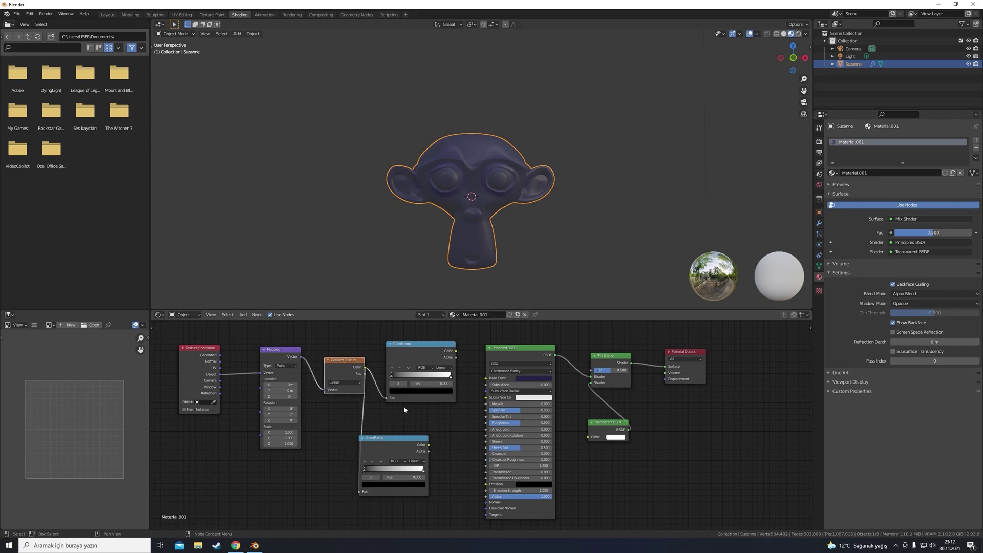
# Connect the upper ColorRamp's Color to the Mix Shader's Fac and bring its stops close together, the black one at about 0.136.
pyautogui.moveTo(454, 351); pyautogui.dragTo(591, 369)
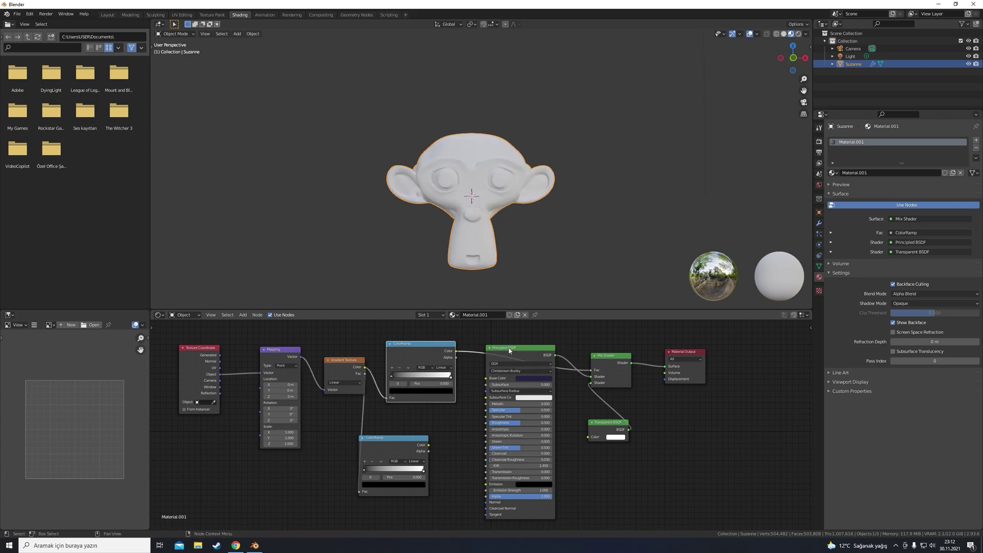
pyautogui.moveTo(508, 351); pyautogui.dragTo(506, 385)
pyautogui.moveTo(427, 380); pyautogui.dragTo(406, 377)
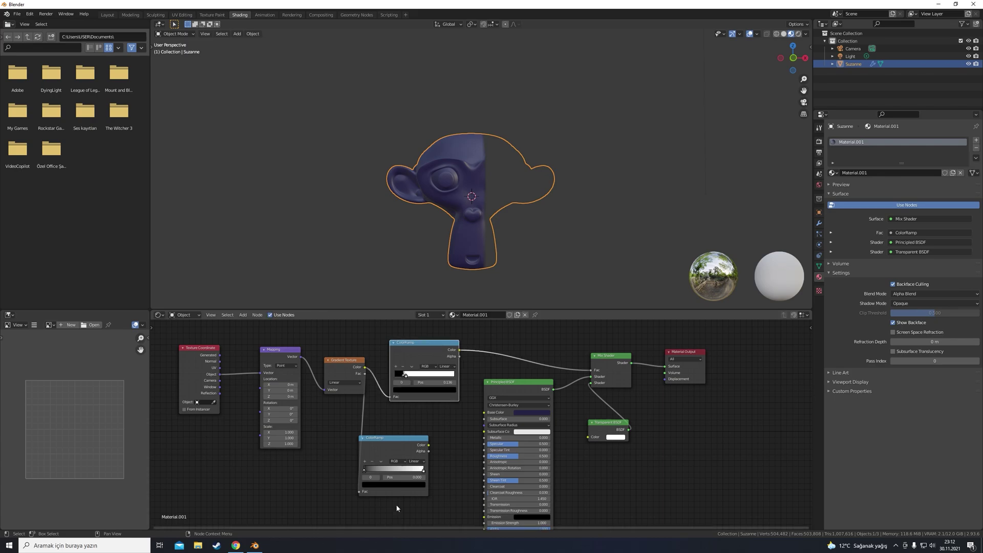
# Connect the lower ColorRamp's Color to the Principled BSDF's Emission and bring its two stops close together near the start.
pyautogui.moveTo(371, 471); pyautogui.dragTo(350, 415, button='middle')
pyautogui.moveTo(409, 387); pyautogui.dragTo(464, 459)
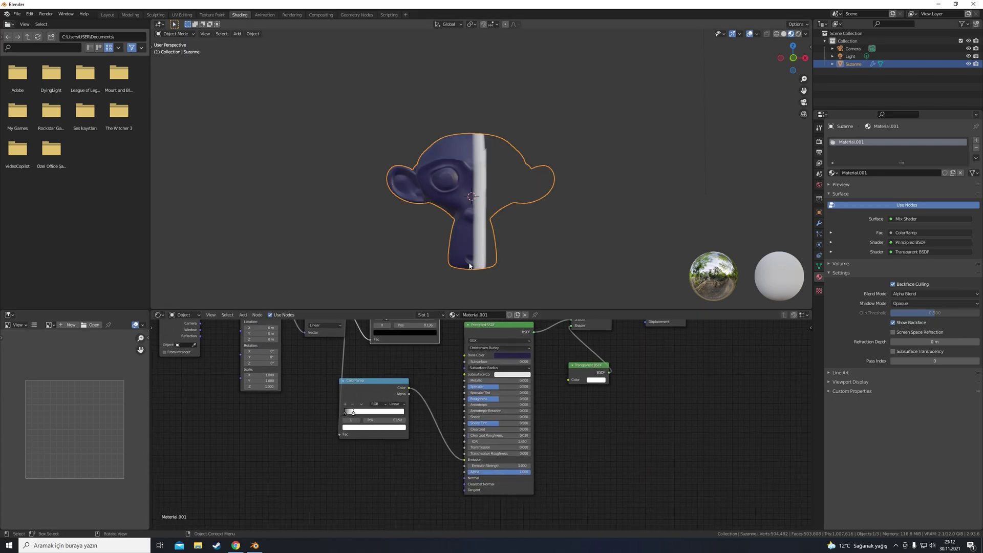
pyautogui.moveTo(353, 413); pyautogui.dragTo(347, 414)
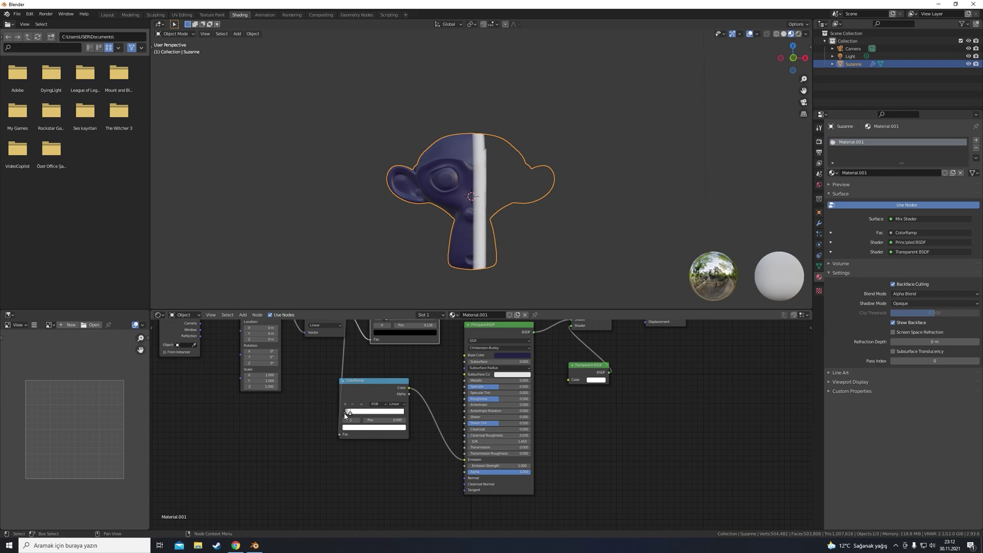
# Raise the Principled BSDF's emission strength to about 109 and color the lower ColorRamp's white stop yellow.
pyautogui.moveTo(496, 465); pyautogui.dragTo(517, 465)
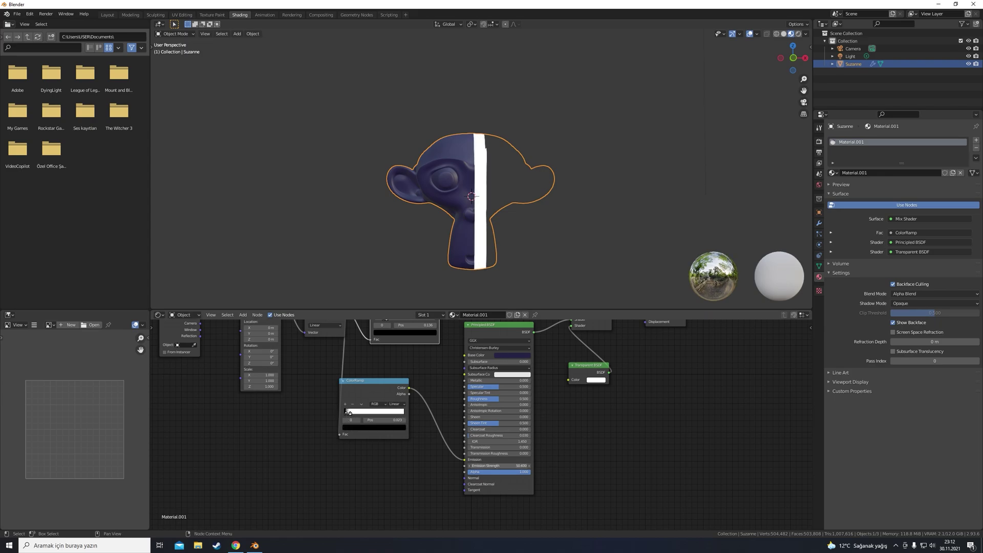
pyautogui.click(350, 413)
pyautogui.moveTo(291, 409); pyautogui.dragTo(317, 427, button='middle')
pyautogui.click(399, 445)
pyautogui.click(387, 397)
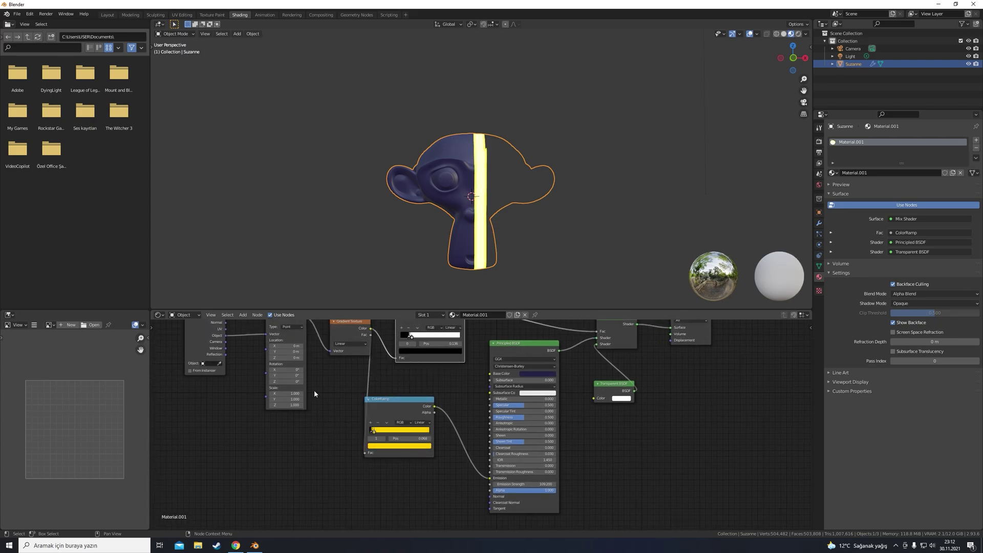
# Move the Texture Coordinate node away to make room and insert a Noise Texture node between it and Mapping.
pyautogui.moveTo(317, 397); pyautogui.dragTo(436, 431, button='middle')
pyautogui.click(311, 343)
pyautogui.moveTo(312, 345); pyautogui.dragTo(232, 346)
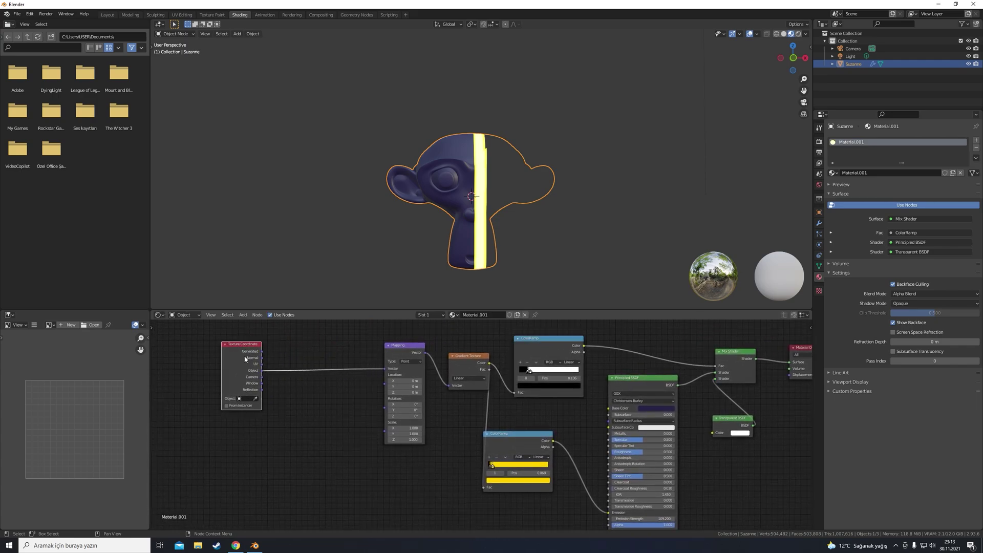
pyautogui.hotkey('shift', 'a')
pyautogui.click(313, 448)
pyautogui.write('noise')
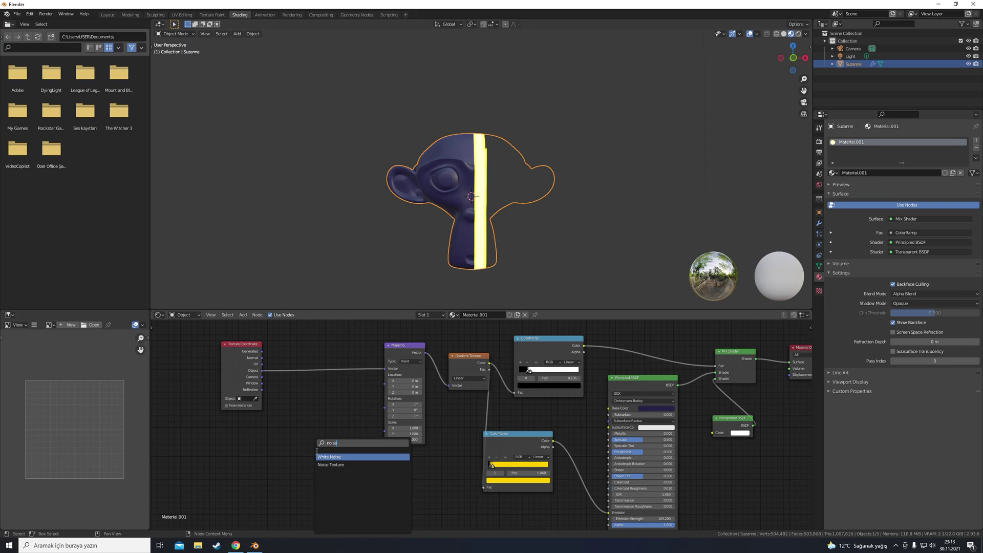
pyautogui.click(340, 457)
pyautogui.click(312, 368)
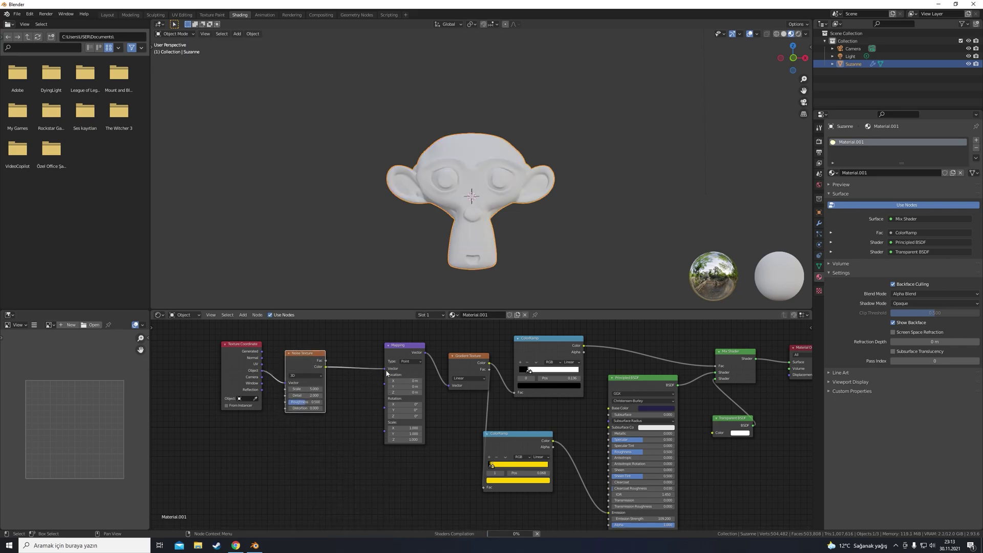
# Disconnect the Noise Texture from Mapping, add a color Mix node before Mapping, and space out the nodes feeding it.
pyautogui.moveTo(383, 370); pyautogui.dragTo(343, 438)
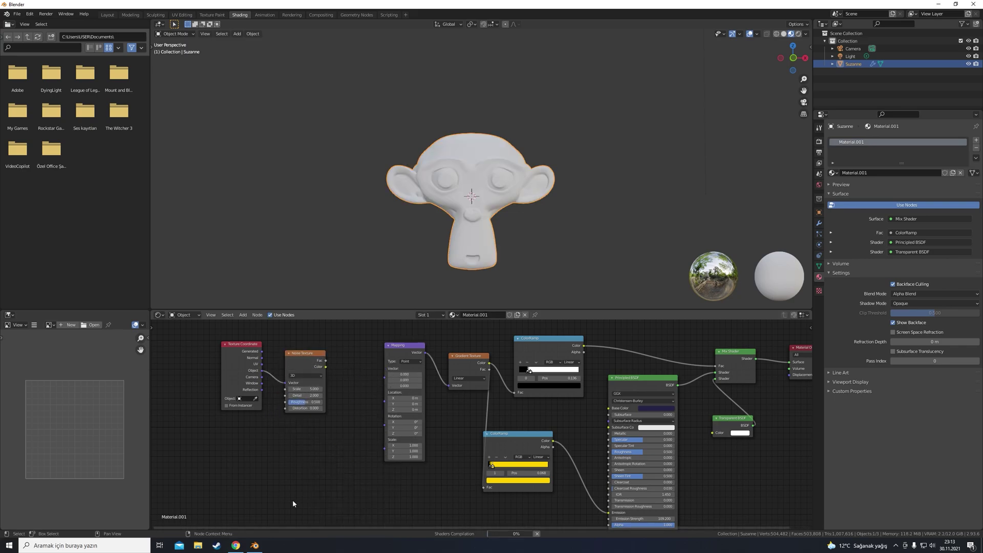
pyautogui.hotkey('shift', 'a')
pyautogui.click(267, 449)
pyautogui.write('mix')
pyautogui.click(289, 458)
pyautogui.click(350, 387)
pyautogui.click(246, 346)
pyautogui.moveTo(246, 346); pyautogui.dragTo(199, 355)
pyautogui.moveTo(305, 352); pyautogui.dragTo(270, 353)
# Wire Noise Color into Mix Color1, Object coordinates into Color2 and Mix into Mapping's Vector, with Mapping's X location at -0.6 m.
pyautogui.moveTo(214, 378); pyautogui.dragTo(331, 421)
pyautogui.moveTo(290, 367); pyautogui.dragTo(326, 377)
pyautogui.moveTo(331, 419); pyautogui.dragTo(331, 417)
pyautogui.moveTo(356, 381)
pyautogui.mouseDown()
pyautogui.moveTo(331, 380)
pyautogui.moveTo(385, 379)
pyautogui.mouseUp()
pyautogui.moveTo(325, 380); pyautogui.dragTo(346, 375)
pyautogui.moveTo(412, 381)
pyautogui.mouseDown()
pyautogui.moveTo(435, 381)
pyautogui.moveTo(405, 380)
pyautogui.moveTo(415, 381)
pyautogui.mouseUp()
# Refine the lower ColorRamp with a third, dark yellow stop at about 0.17.
pyautogui.moveTo(494, 467); pyautogui.dragTo(435, 463, button='middle')
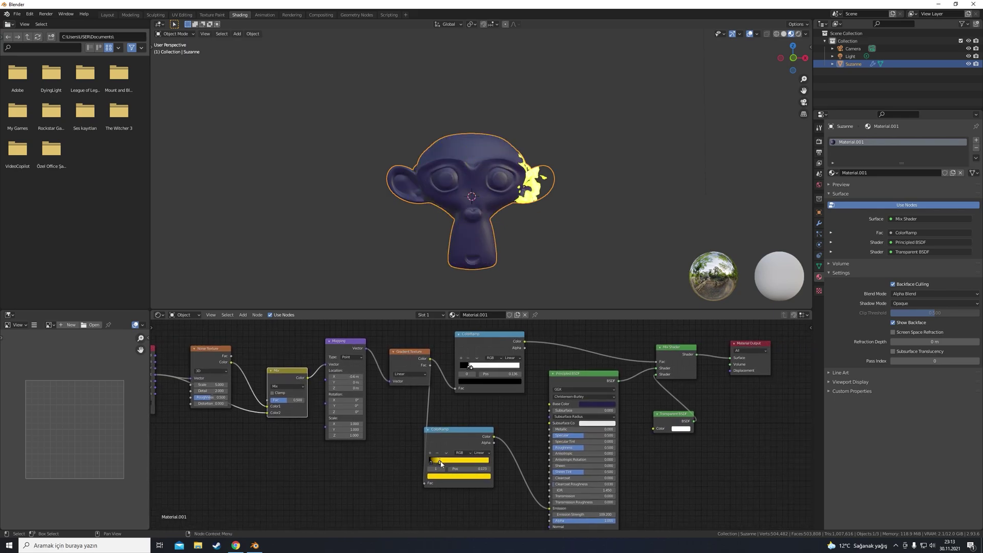
pyautogui.moveTo(432, 455); pyautogui.dragTo(443, 462)
pyautogui.click(442, 476)
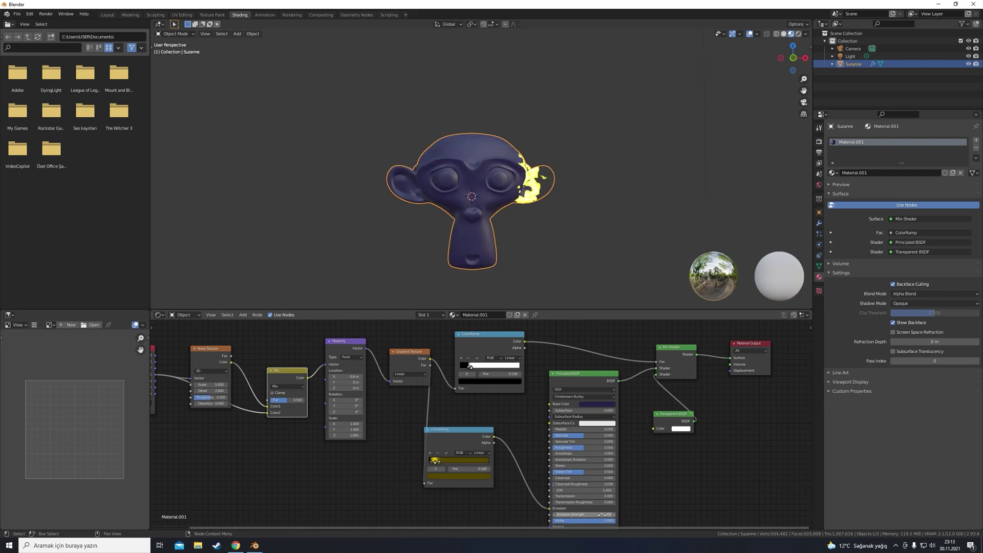
# Enable Ambient Occlusion, Bloom, Screen Space Reflections and Motion Blur for Eevee, and lower the Principled BSDF's emission strength.
pyautogui.click(819, 163)
pyautogui.click(819, 141)
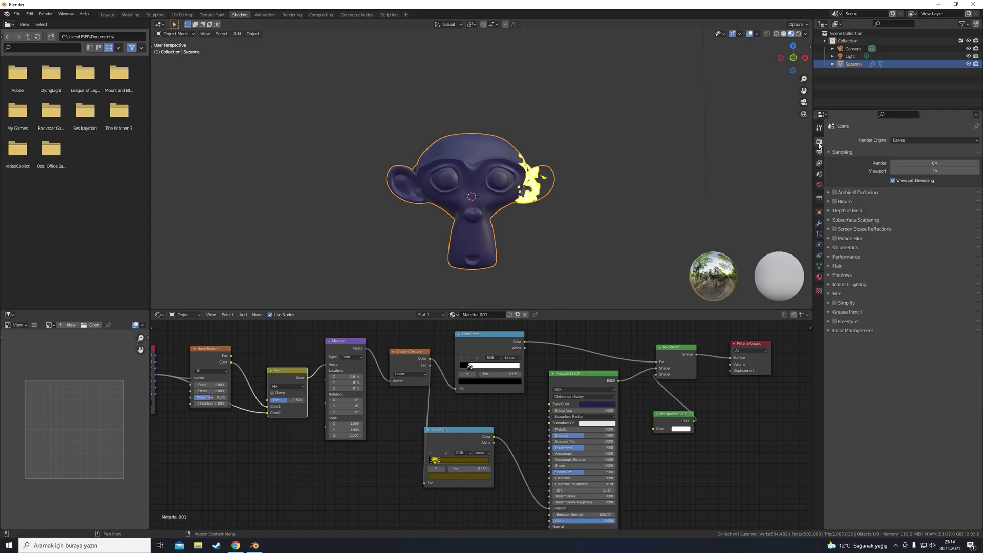
pyautogui.click(834, 201)
pyautogui.click(835, 239)
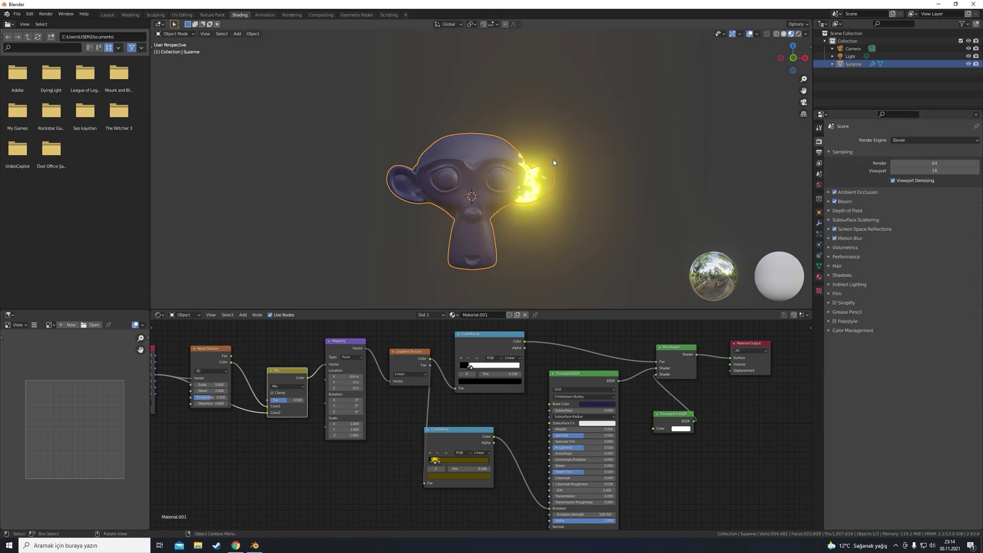
pyautogui.moveTo(583, 514); pyautogui.dragTo(552, 514)
# Set the Mapping node's X location to -0.2 m and adjust the Noise Texture's detail and roughness for a finer edge.
pyautogui.moveTo(358, 376); pyautogui.dragTo(366, 377)
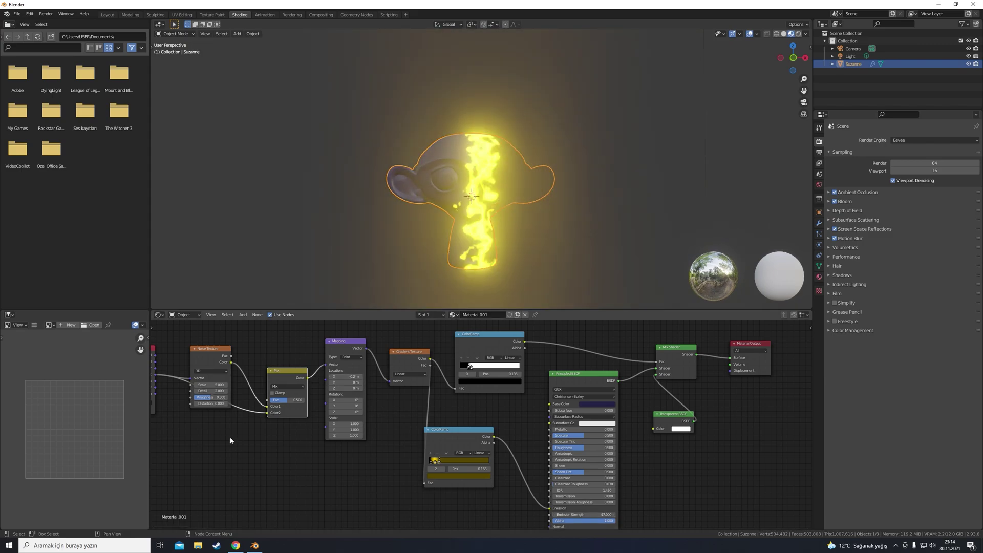
pyautogui.moveTo(235, 447); pyautogui.dragTo(406, 451, button='middle')
pyautogui.moveTo(389, 387)
pyautogui.mouseDown()
pyautogui.moveTo(374, 388)
pyautogui.moveTo(389, 403)
pyautogui.mouseUp()
# Inspect the glowing dissolve edge with the monkey deselected, and select the monkey again.
pyautogui.moveTo(582, 205)
pyautogui.keyDown('shift'); pyautogui.mouseDown(button='middle')
pyautogui.moveTo(509, 205)
pyautogui.moveTo(565, 200)
pyautogui.mouseUp(button='middle'); pyautogui.keyUp('shift')
pyautogui.click(871, 80)
pyautogui.moveTo(690, 413); pyautogui.dragTo(539, 397, button='middle')
pyautogui.scroll(-1, 585, 415)
pyautogui.scroll(-1, 540, 400)
pyautogui.click(858, 64)
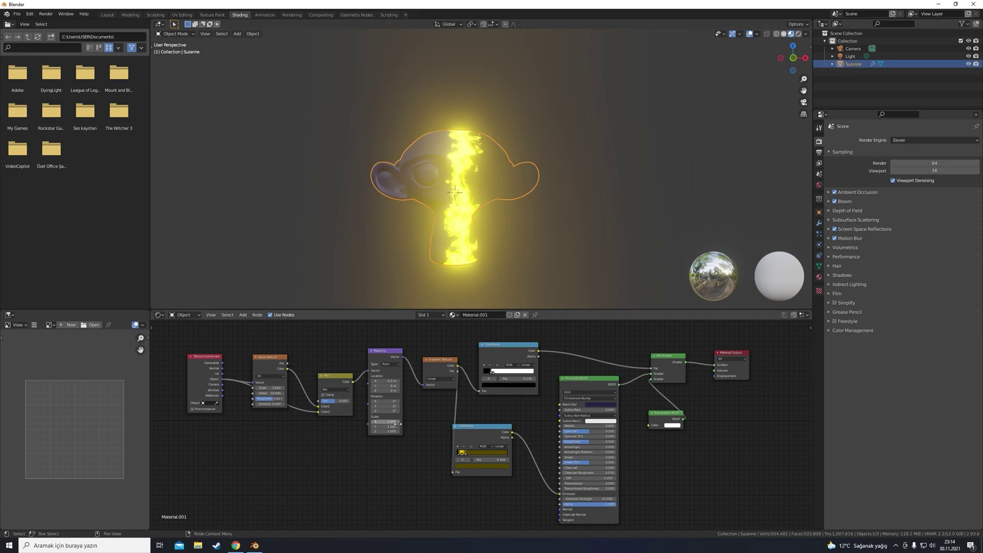
# Paste a copy of the Suzanne monkey in place and change the original's base color to red.
pyautogui.hotkey('ctrl', 'v')
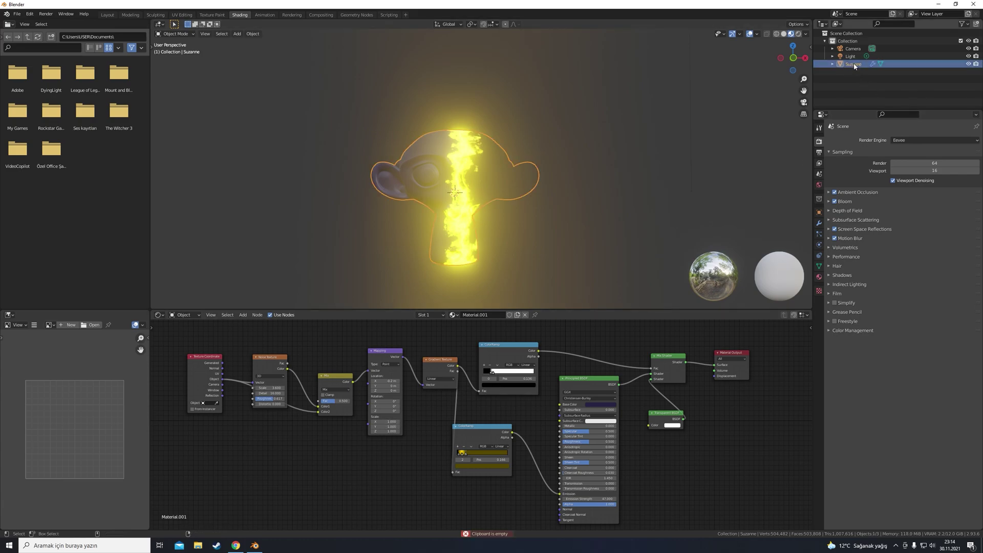
pyautogui.hotkey('ctrl', 'v')
pyautogui.moveTo(270, 387); pyautogui.dragTo(246, 388)
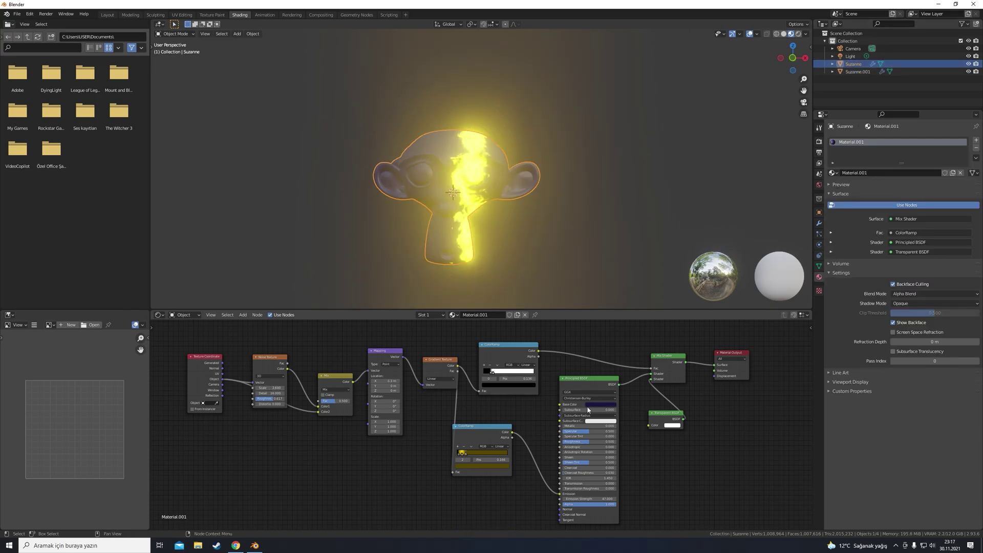
pyautogui.click(600, 404)
pyautogui.moveTo(614, 358)
pyautogui.mouseDown()
pyautogui.moveTo(595, 343)
pyautogui.moveTo(610, 364)
pyautogui.mouseUp()
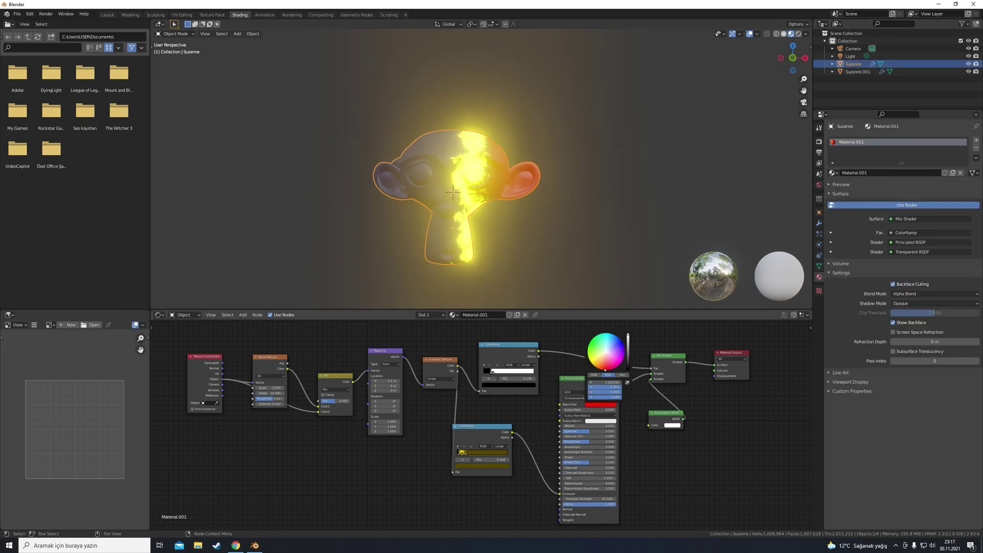
# Set the duplicate monkey's Mapping X location to about -1.1 m and check both monkeys with material preview in the Layout workspace.
pyautogui.click(858, 71)
pyautogui.moveTo(385, 381); pyautogui.dragTo(312, 381)
pyautogui.click(107, 14)
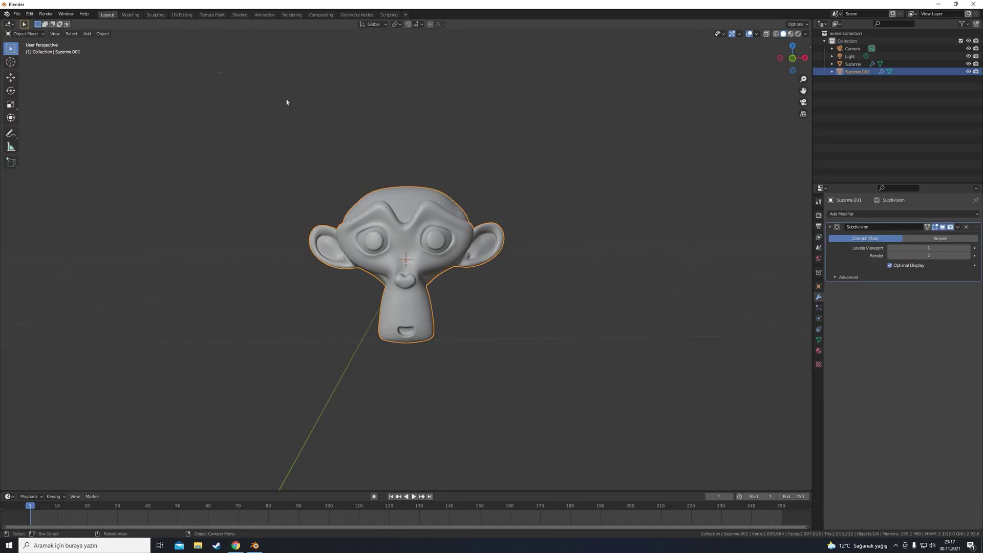
pyautogui.click(791, 34)
pyautogui.moveTo(534, 231)
pyautogui.mouseDown(button='middle')
pyautogui.moveTo(524, 237)
pyautogui.moveTo(537, 236)
pyautogui.mouseUp(button='middle')
pyautogui.rightClick(478, 19)
pyautogui.moveTo(639, 191); pyautogui.dragTo(491, 315, button='middle')
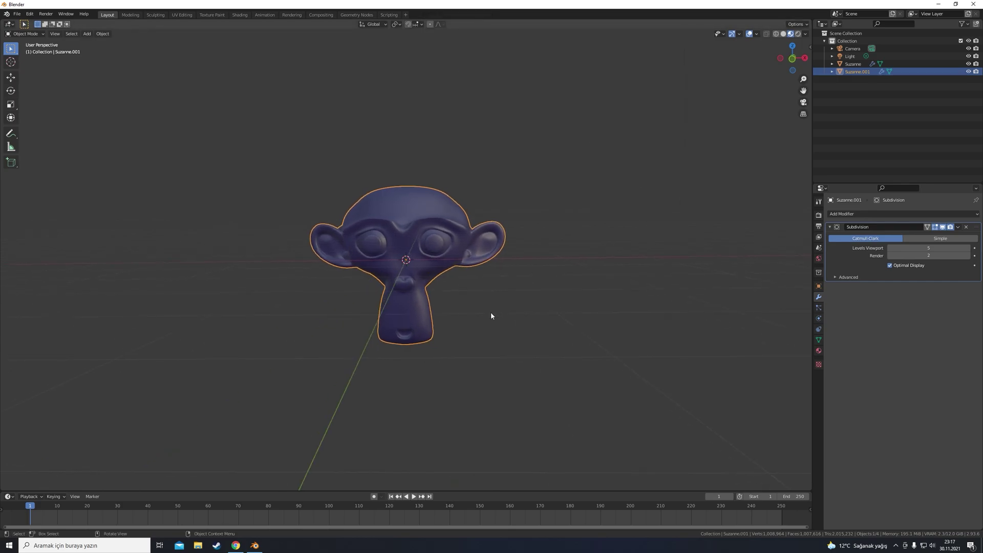
pyautogui.click(407, 203)
# Set up the Animation workspace with material preview and a Shader Editor focused on the duplicate monkey's Mapping node.
pyautogui.click(264, 14)
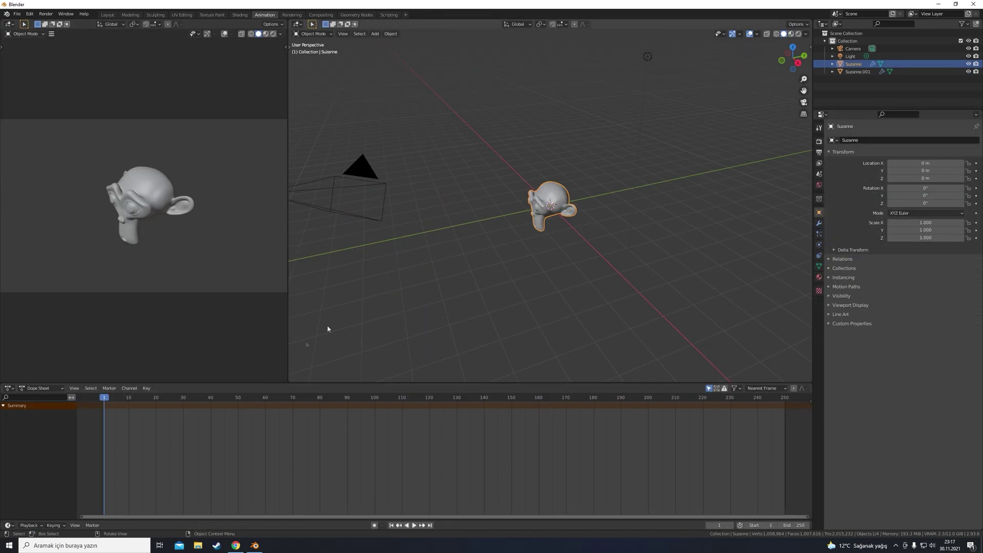
pyautogui.moveTo(599, 212); pyautogui.dragTo(580, 201, button='middle')
pyautogui.scroll(5, 580, 202)
pyautogui.click(790, 34)
pyautogui.click(573, 174)
pyautogui.click(8, 24)
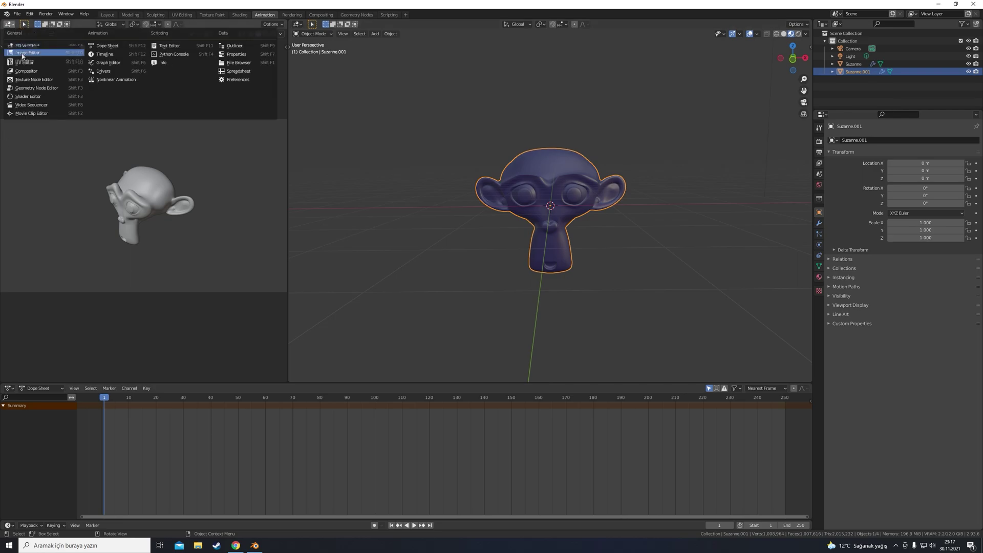
pyautogui.click(30, 98)
pyautogui.scroll(8, 132, 198)
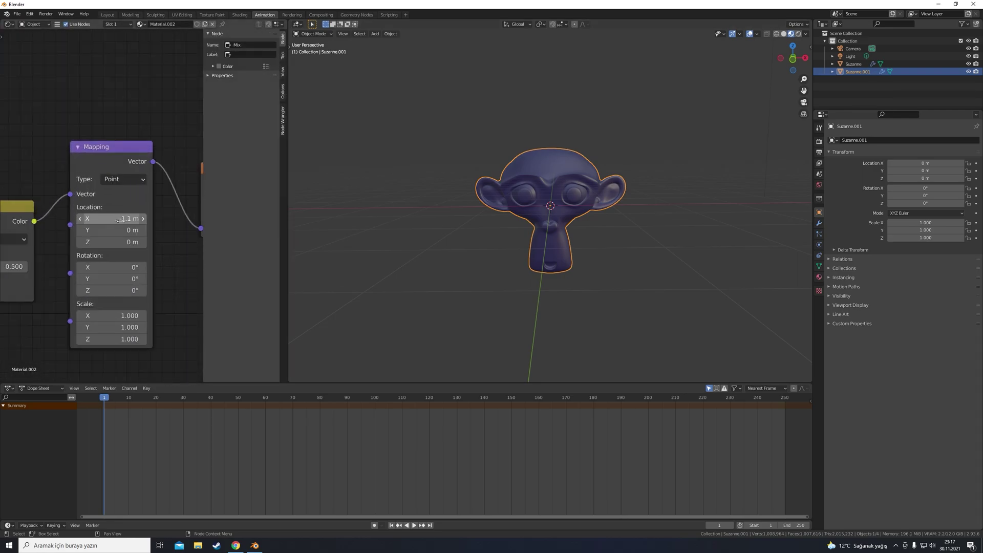
# Adjust the duplicate monkey's Mapping X location and keyframe the Mapping location at frame 1.
pyautogui.click(854, 64)
pyautogui.click(857, 71)
pyautogui.moveTo(127, 218); pyautogui.dragTo(108, 219)
pyautogui.rightClick(127, 218)
pyautogui.click(127, 219)
# Keyframe the duplicate's Mapping location at frame 250 with a raised X value, and play the dissolve animation.
pyautogui.moveTo(104, 397); pyautogui.dragTo(784, 432)
pyautogui.moveTo(126, 219); pyautogui.dragTo(132, 219)
pyautogui.rightClick(126, 219)
pyautogui.click(127, 222)
pyautogui.click(107, 398)
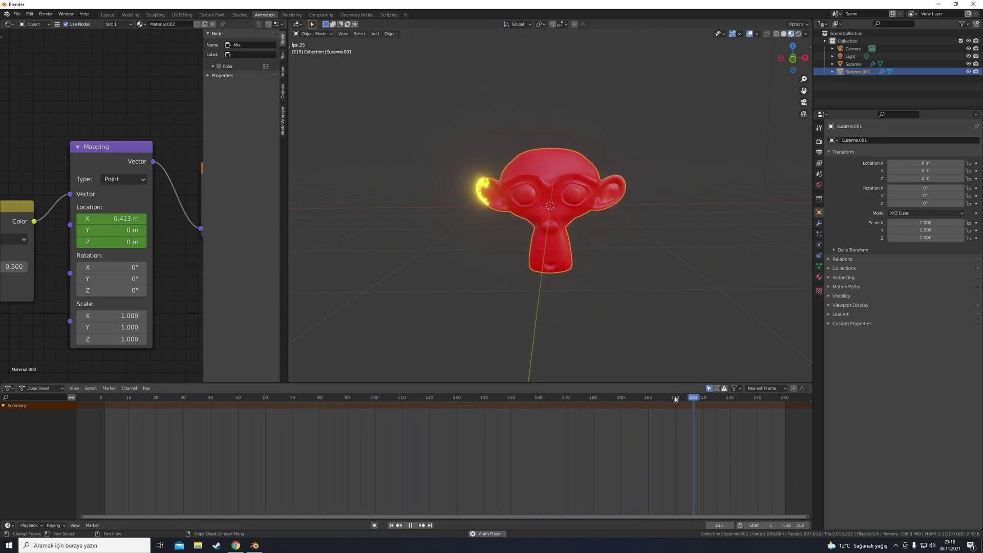
pyautogui.press('space')
# Add a plane, lower it to about -0.967 m on Z, and scale it to about 14.4 as a floor.
pyautogui.click(375, 33)
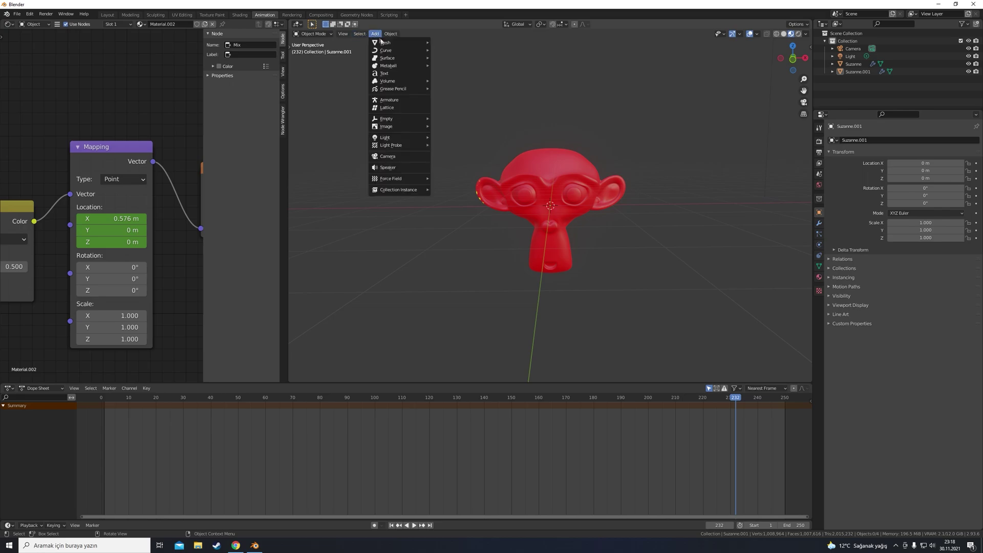
pyautogui.click(461, 42)
pyautogui.click(289, 47)
pyautogui.click(298, 77)
pyautogui.moveTo(550, 180); pyautogui.dragTo(563, 238)
pyautogui.click(563, 237)
pyautogui.press('s')
pyautogui.click(717, 251)
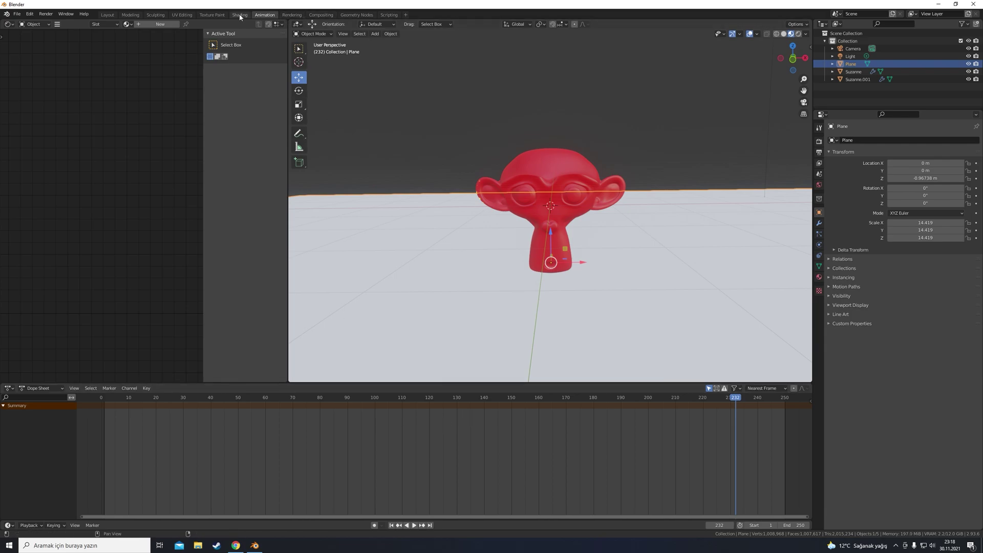
# Create a new material for the floor plane in the Shading workspace with a deep blue base color.
pyautogui.click(240, 15)
pyautogui.click(489, 314)
pyautogui.click(612, 375)
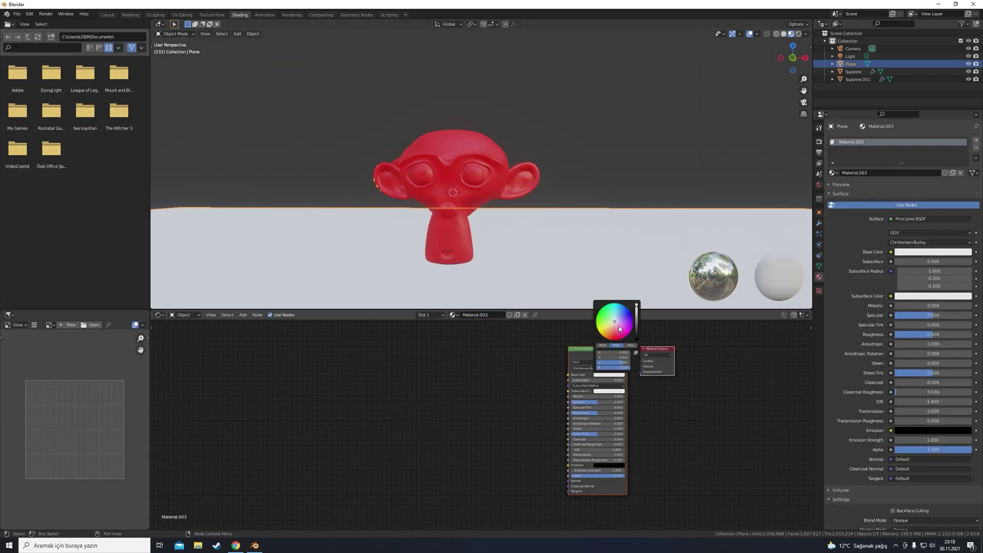
pyautogui.click(628, 311)
pyautogui.moveTo(629, 310)
pyautogui.mouseDown()
pyautogui.moveTo(621, 318)
pyautogui.moveTo(631, 312)
pyautogui.mouseUp()
pyautogui.moveTo(920, 307); pyautogui.dragTo(969, 307)
pyautogui.click(584, 133)
pyautogui.moveTo(584, 134); pyautogui.dragTo(593, 135, button='middle')
# Preview the duplicate monkey's dissolve over the floor at a Mapping X location of about -0.124 m, and scrub the animation timeline.
pyautogui.click(468, 226)
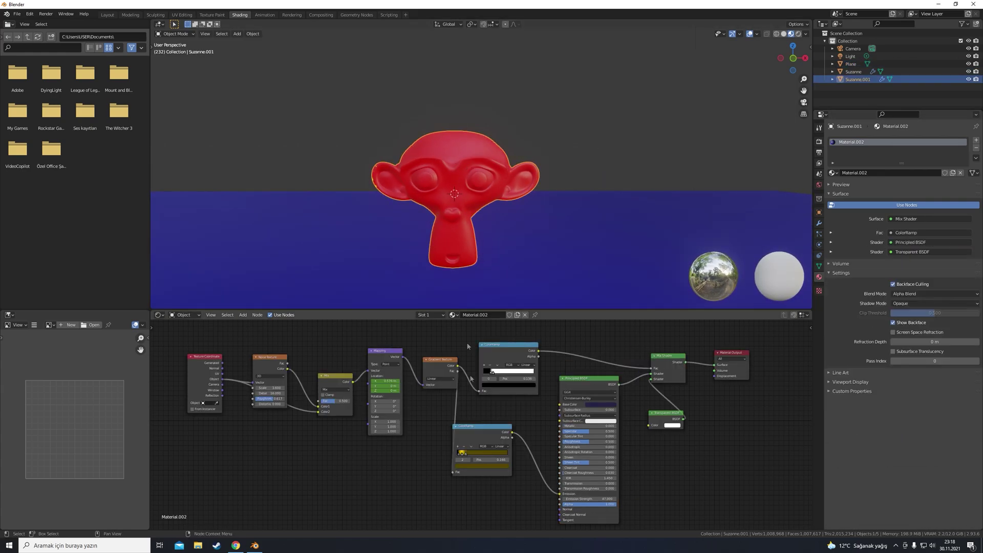
pyautogui.moveTo(385, 380); pyautogui.dragTo(328, 381)
pyautogui.click(265, 15)
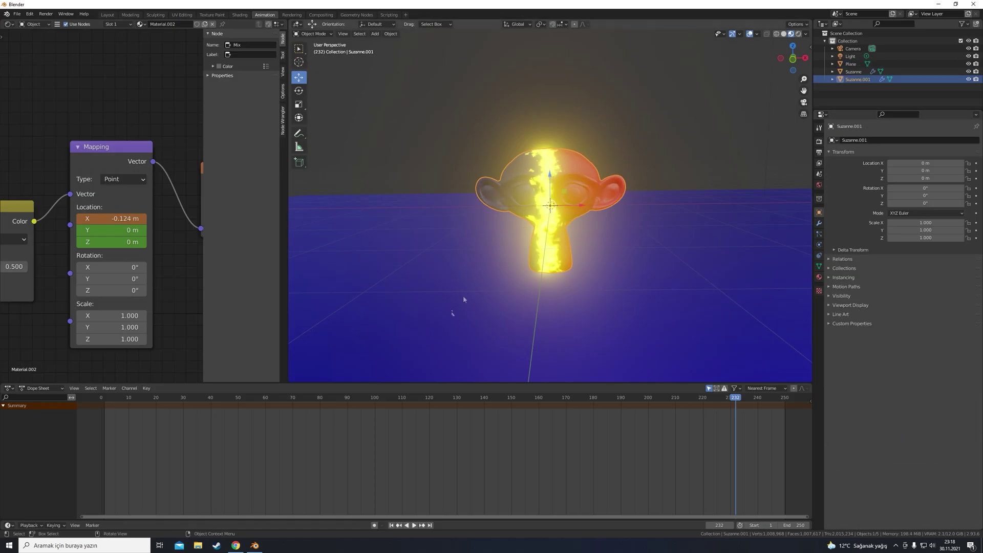
pyautogui.click(134, 399)
pyautogui.moveTo(225, 405); pyautogui.dragTo(755, 405)
# Add a spot light at the monkey and rotate it about the global X axis.
pyautogui.scroll(-6, 533, 266)
pyautogui.moveTo(554, 265); pyautogui.dragTo(555, 237, button='middle')
pyautogui.scroll(3, 555, 237)
pyautogui.click(376, 34)
pyautogui.moveTo(397, 137)
pyautogui.click(451, 149)
pyautogui.press('r')
pyautogui.press('x')
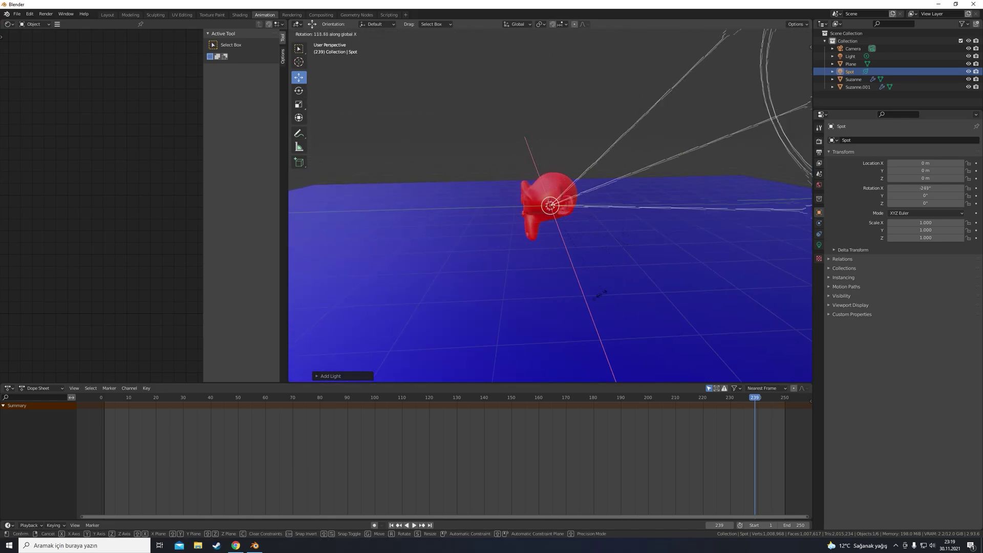
pyautogui.press('Escape')
# Try moving the spot light along the X axis, and undo the move.
pyautogui.press('g')
pyautogui.press('x')
pyautogui.click(573, 215)
pyautogui.hotkey('ctrl', 'z')
# Move the spot light along the Y axis, well out in front of the monkey.
pyautogui.moveTo(580, 207); pyautogui.dragTo(385, 219)
pyautogui.keyDown('shift'); pyautogui.moveTo(385, 220); pyautogui.dragTo(607, 209, button='middle'); pyautogui.keyUp('shift')
# Try repositioning the spot light along the X and Z axes, and undo both moves.
pyautogui.press('g')
pyautogui.press('x')
pyautogui.hotkey('ctrl', 'z')
pyautogui.press('g')
pyautogui.press('z')
pyautogui.click(487, 193)
pyautogui.hotkey('ctrl', 'z')
# Rotate the spot light so its cone points toward the monkey.
pyautogui.moveTo(416, 210); pyautogui.dragTo(512, 221, button='middle')
pyautogui.click(300, 91)
pyautogui.moveTo(499, 284); pyautogui.dragTo(595, 247)
pyautogui.click(540, 255)
pyautogui.moveTo(595, 251); pyautogui.dragTo(456, 250, button='middle')
pyautogui.click(456, 250)
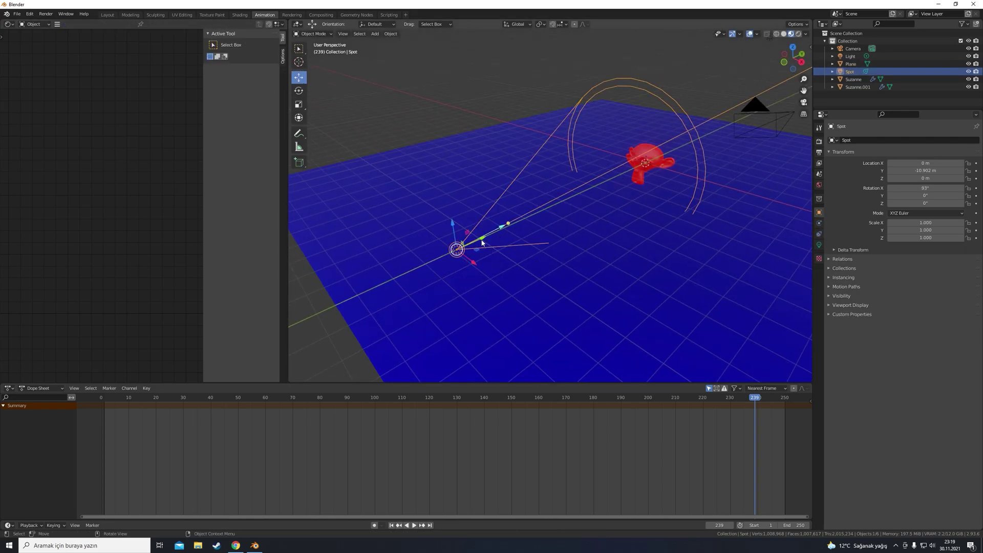
# Move the spot light along Y toward the monkey and set its power to 100000 W.
pyautogui.moveTo(481, 243); pyautogui.dragTo(536, 218)
pyautogui.moveTo(636, 204); pyautogui.dragTo(619, 174, button='middle')
pyautogui.scroll(4, 630, 178)
pyautogui.click(819, 245)
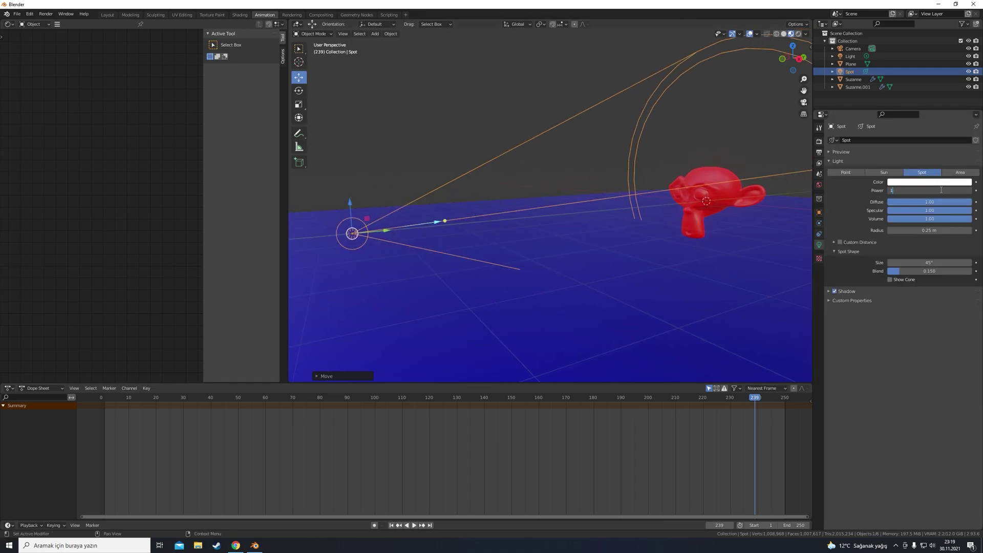
pyautogui.moveTo(386, 230)
pyautogui.mouseDown()
pyautogui.moveTo(456, 236)
pyautogui.moveTo(441, 234)
pyautogui.mouseUp()
# Switch the viewport to rendered shading, inspect the lit monkey and floor, and reselect the spot light.
pyautogui.click(797, 33)
pyautogui.moveTo(439, 230); pyautogui.dragTo(646, 237, button='middle')
pyautogui.click(697, 129)
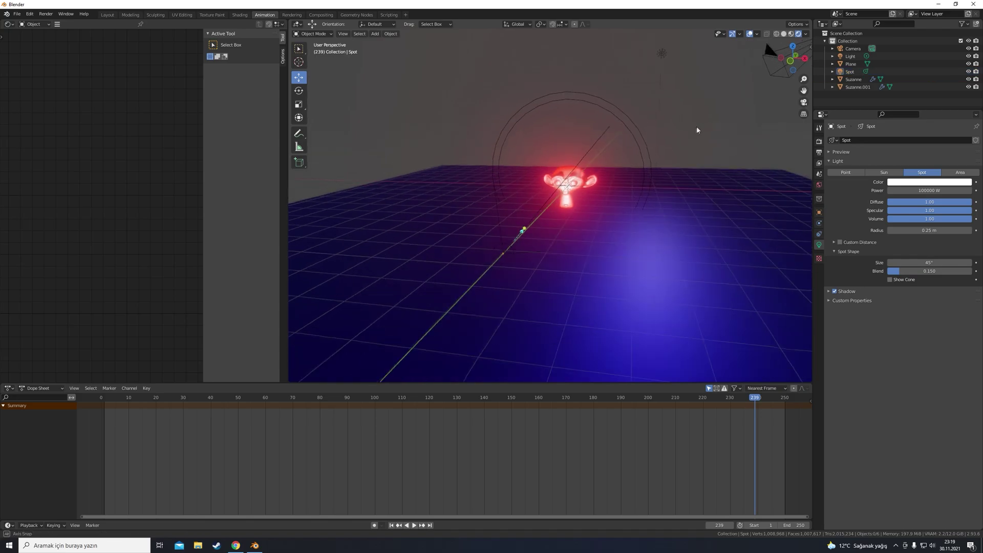
pyautogui.moveTo(698, 129); pyautogui.dragTo(652, 140, button='middle')
pyautogui.scroll(3, 652, 141)
pyautogui.click(316, 284)
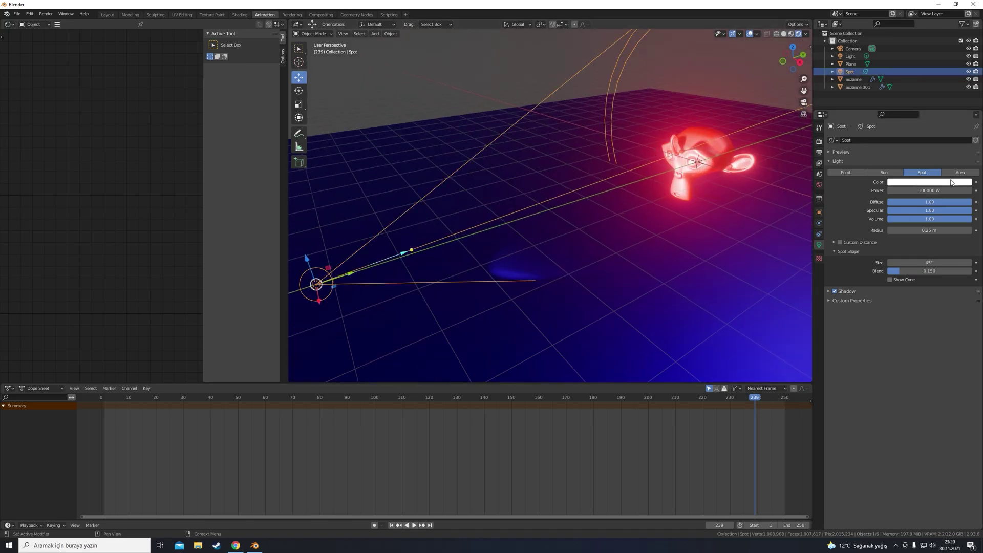
# Try several spot light colors against frame 126 of the dissolve and settle on a pale yellowish white.
pyautogui.click(929, 182)
pyautogui.click(905, 95)
pyautogui.moveTo(940, 80); pyautogui.dragTo(903, 107)
pyautogui.moveTo(440, 398)
pyautogui.mouseDown()
pyautogui.moveTo(424, 399)
pyautogui.moveTo(446, 398)
pyautogui.mouseUp()
pyautogui.click(929, 181)
pyautogui.click(954, 89)
pyautogui.moveTo(953, 89); pyautogui.dragTo(934, 135)
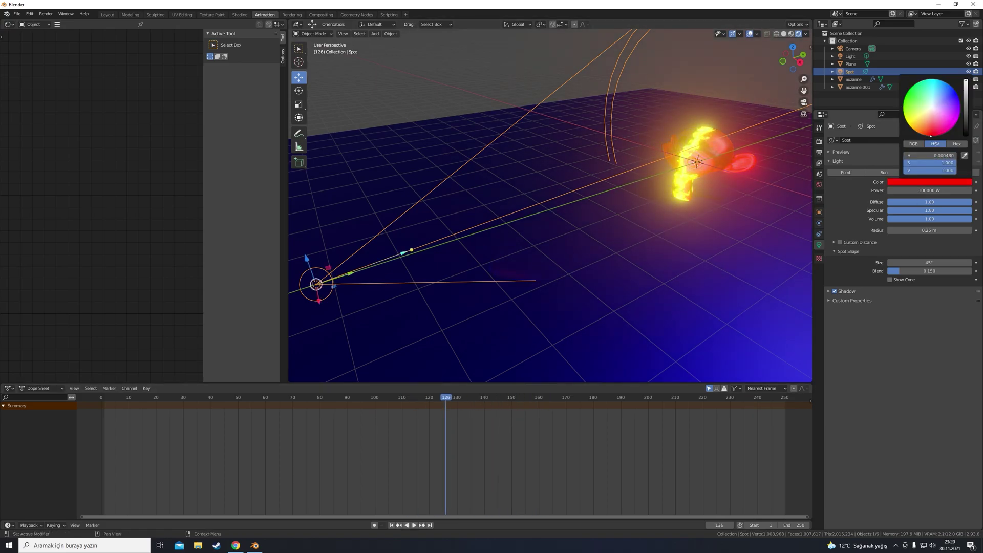
pyautogui.moveTo(742, 215); pyautogui.dragTo(633, 211, button='middle')
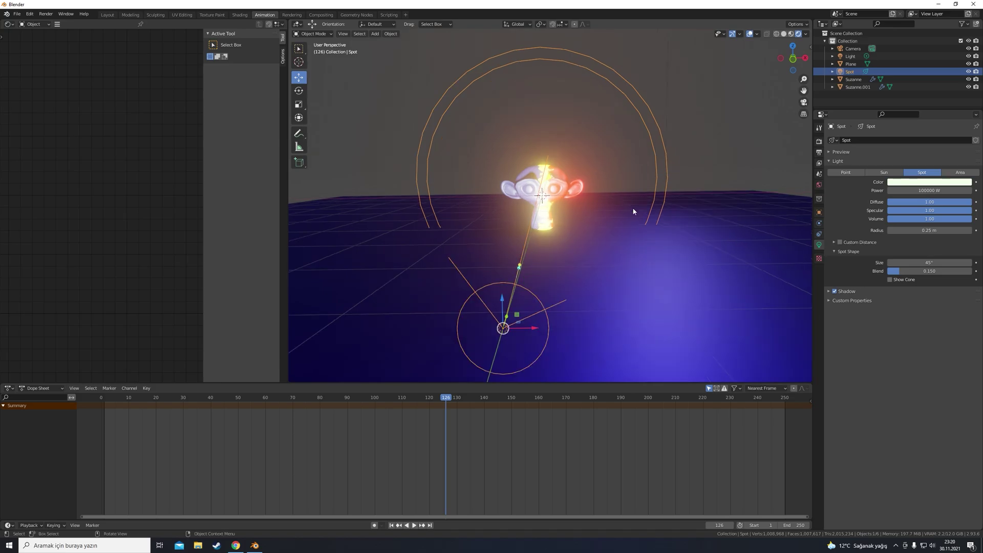
# Lock the camera to the view, frame the monkey from the front, and start the render.
pyautogui.click(803, 101)
pyautogui.press('n')
pyautogui.click(807, 80)
pyautogui.click(775, 140)
pyautogui.moveTo(479, 251); pyautogui.dragTo(610, 182, button='middle')
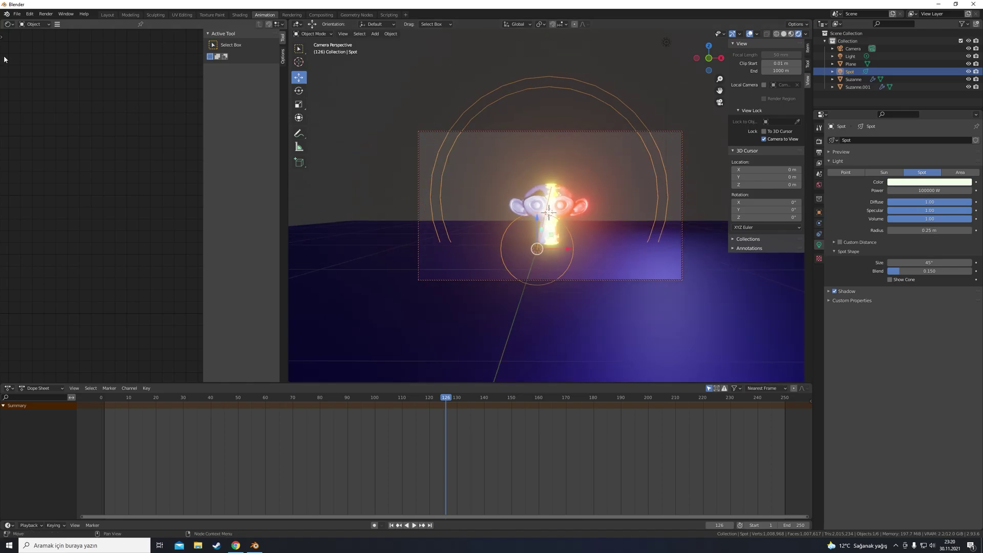
pyautogui.click(58, 23)
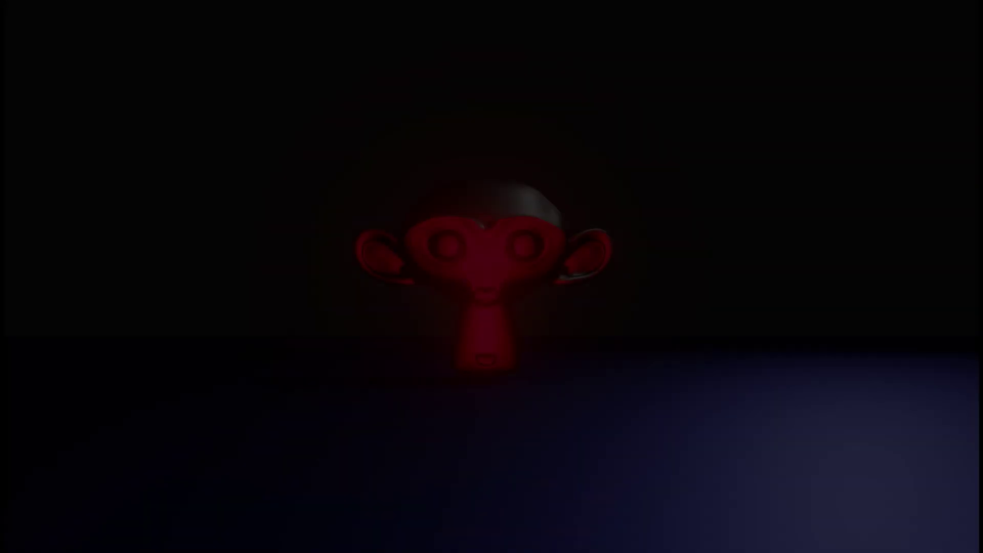